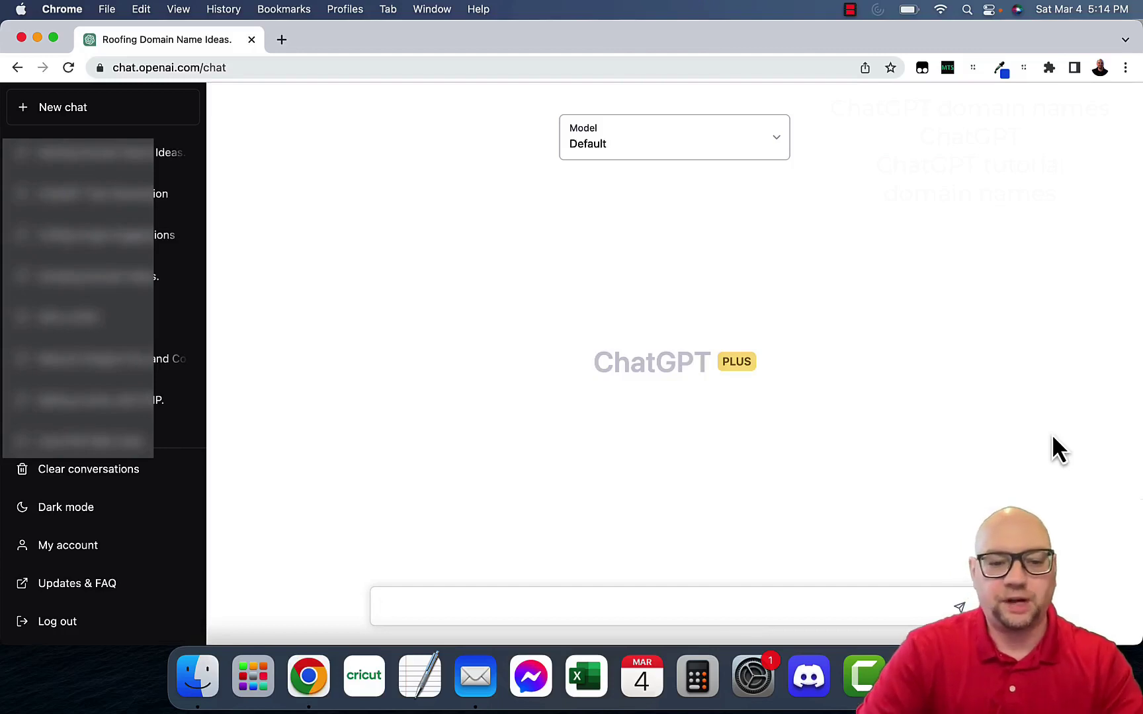
Ask ChatGPT to "give me 50 .com domain name ideas about roofing. No more than 2 words.".
type("give me 50 .com domain name ideas about roofing. No more than 2 words.")
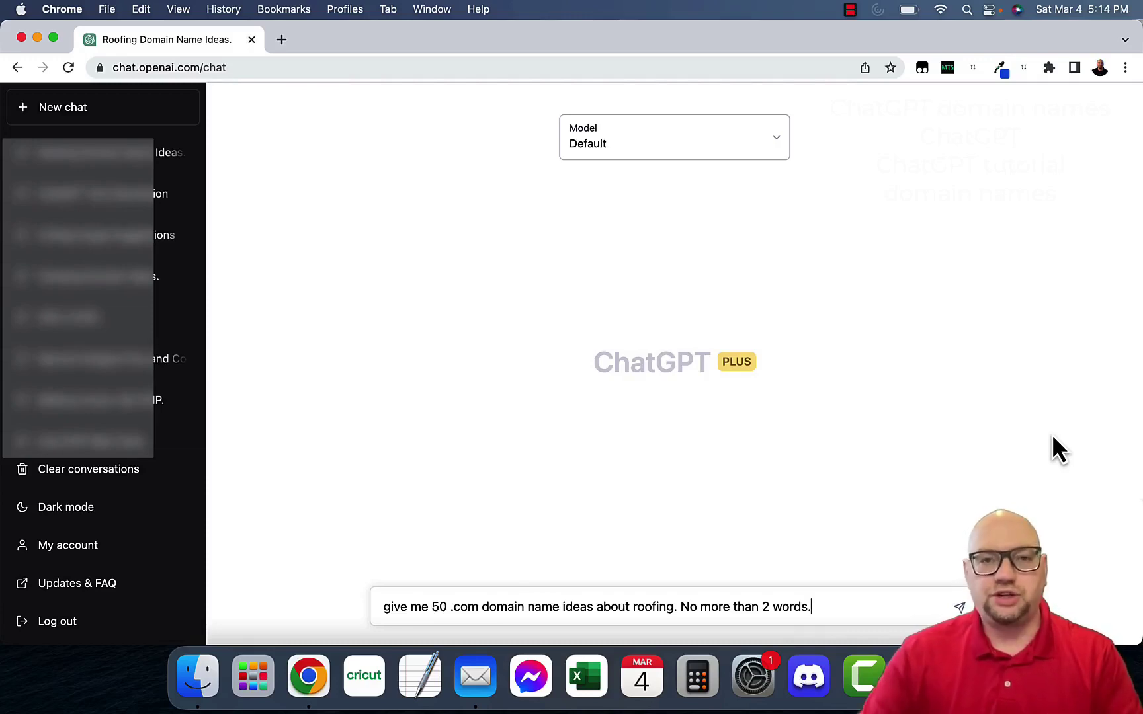
left_click_drag(634, 608, 675, 609)
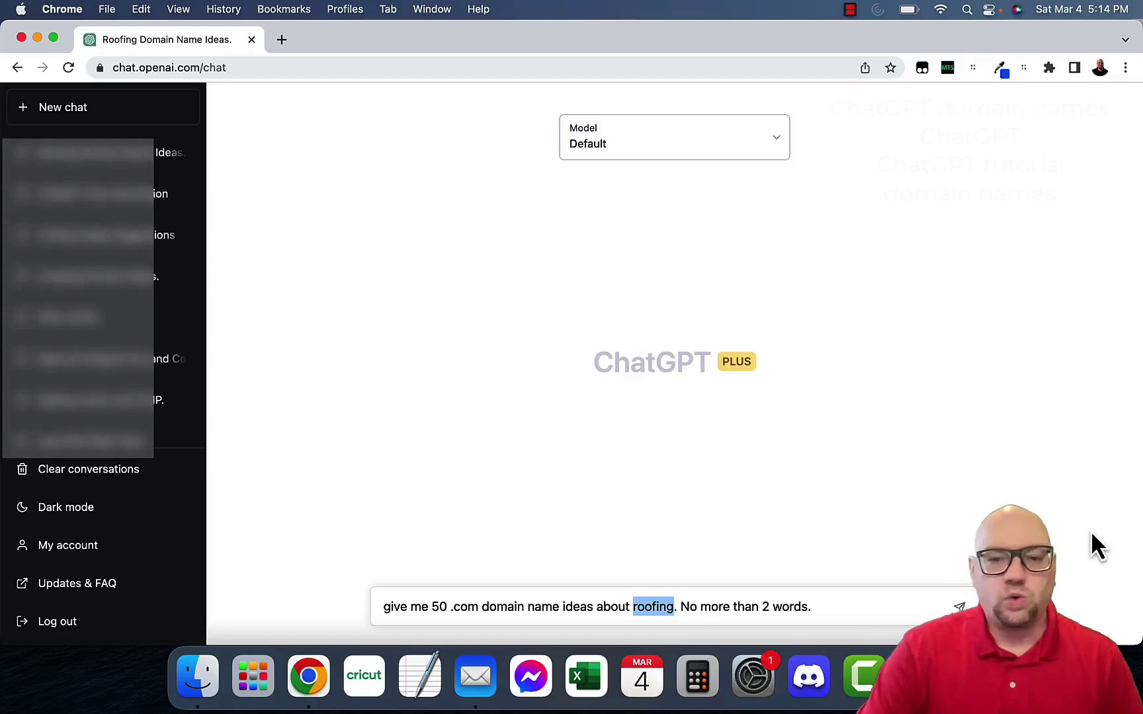
left_click(872, 612)
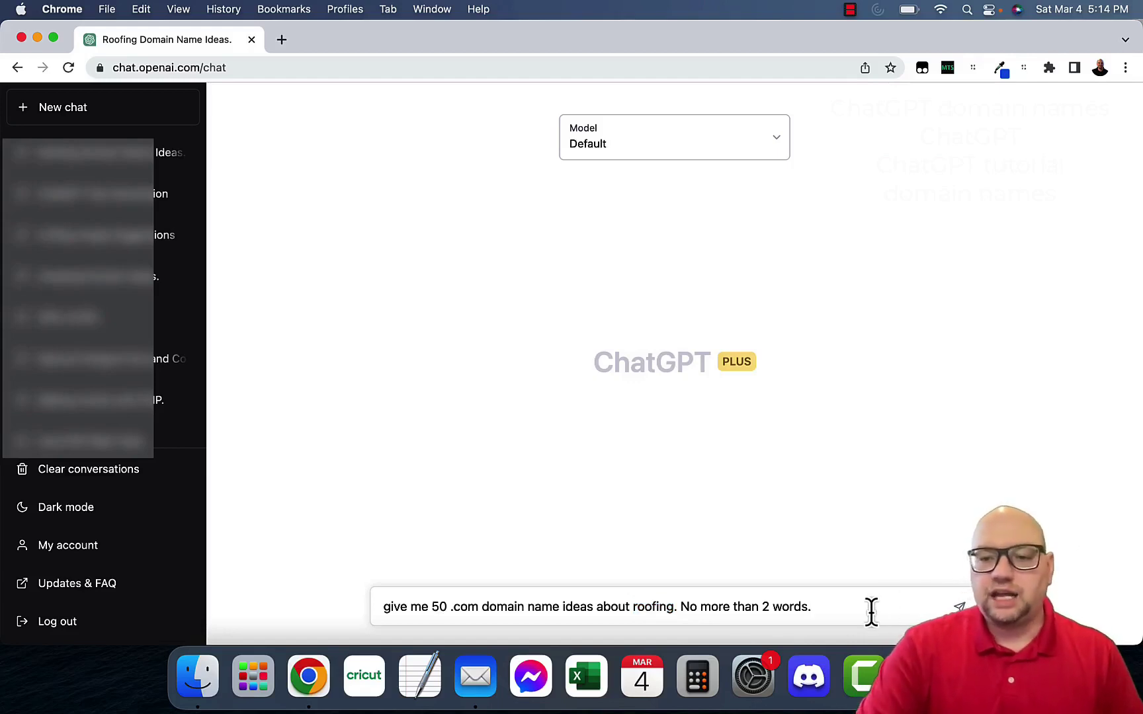
key("Return")
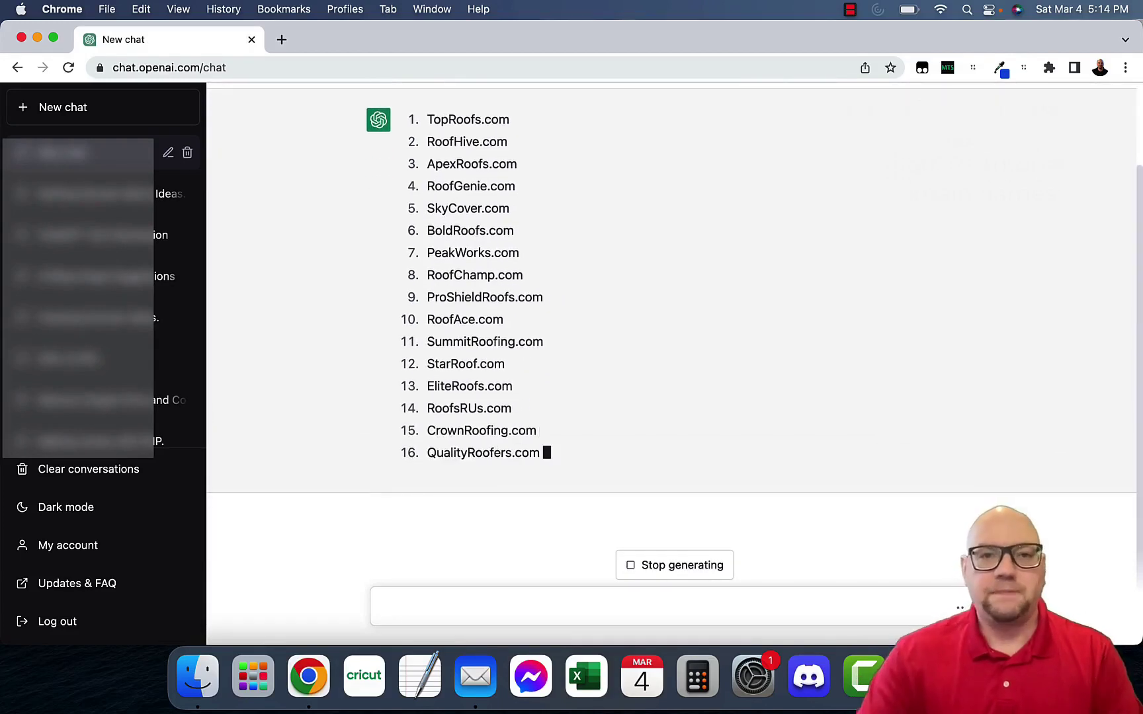
Copy the complete generated list of roofing domain names, from TopRoofs.com through RedSkyRoof.com.
scroll(478, 216, "up", 5)
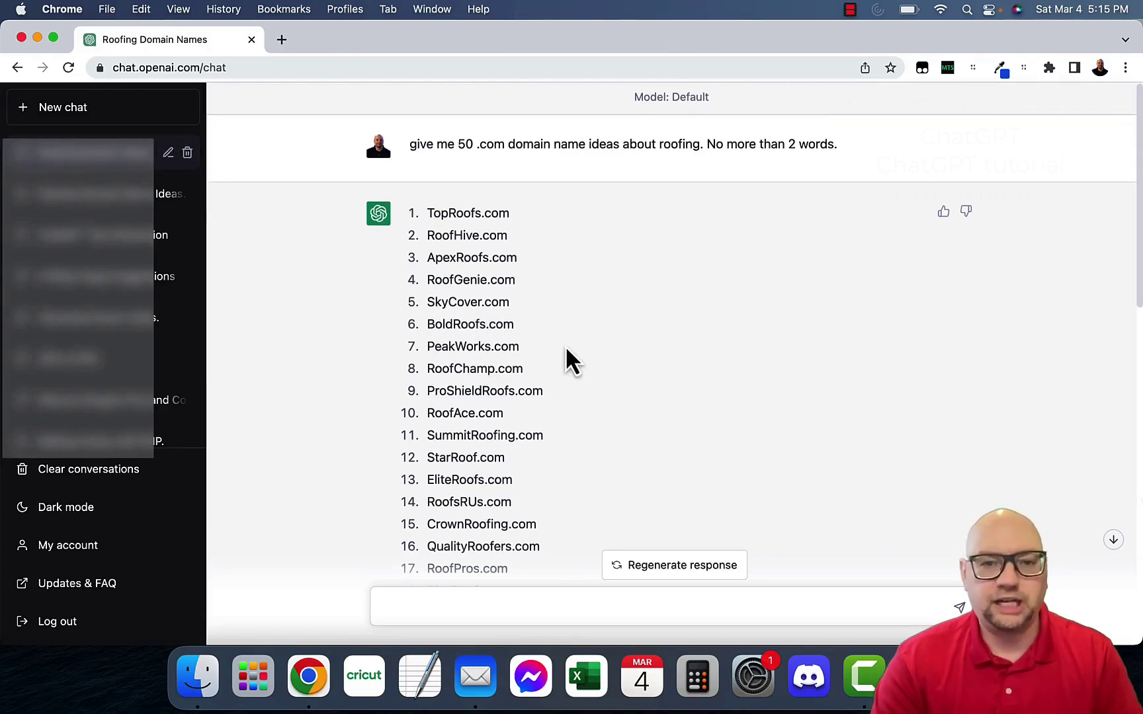
scroll(566, 348, "down", 1)
scroll(566, 350, "down", 10)
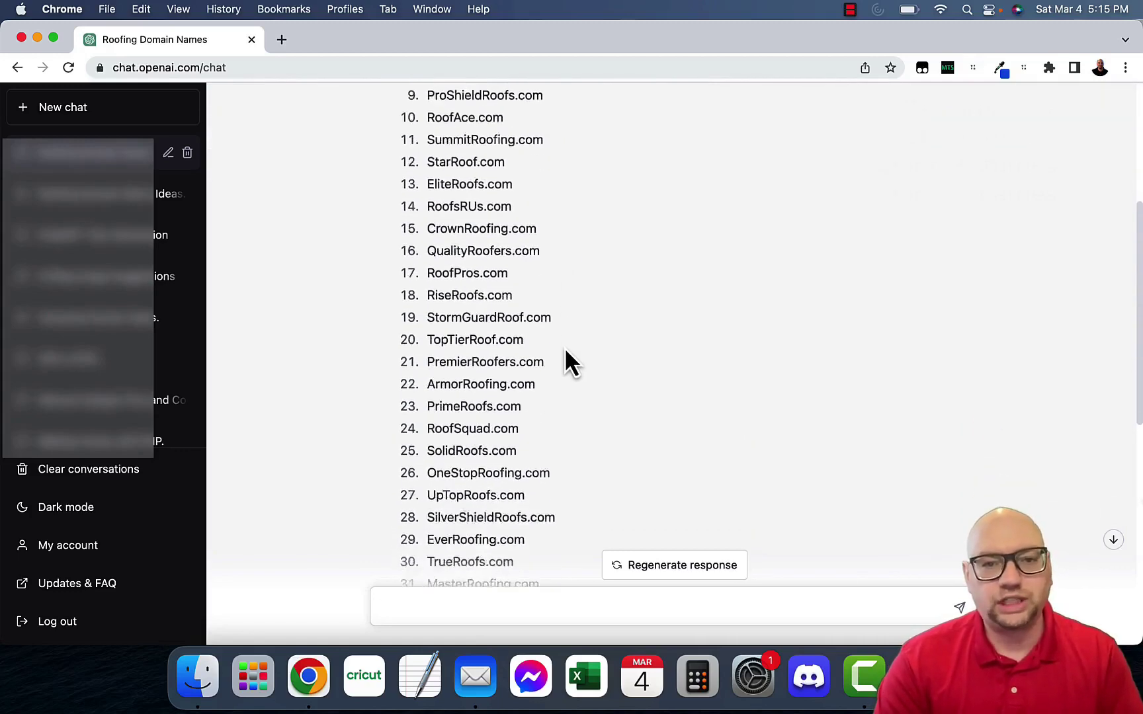
scroll(562, 357, "down", 3)
scroll(500, 311, "up", 13)
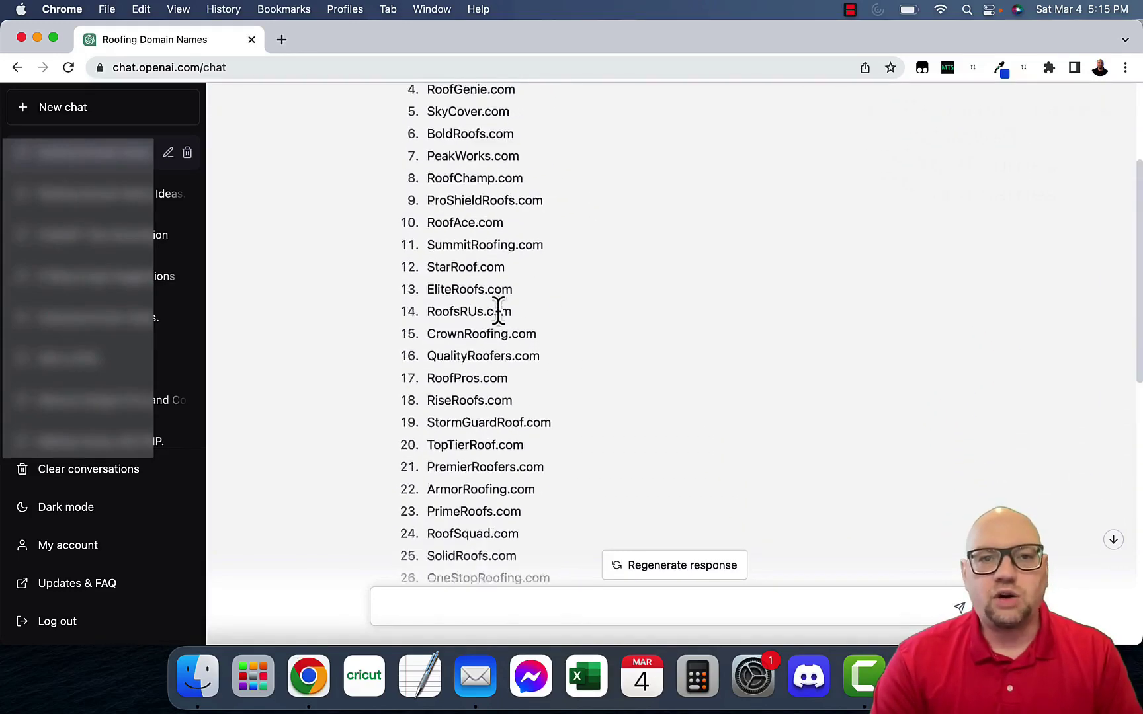
scroll(499, 311, "up", 1)
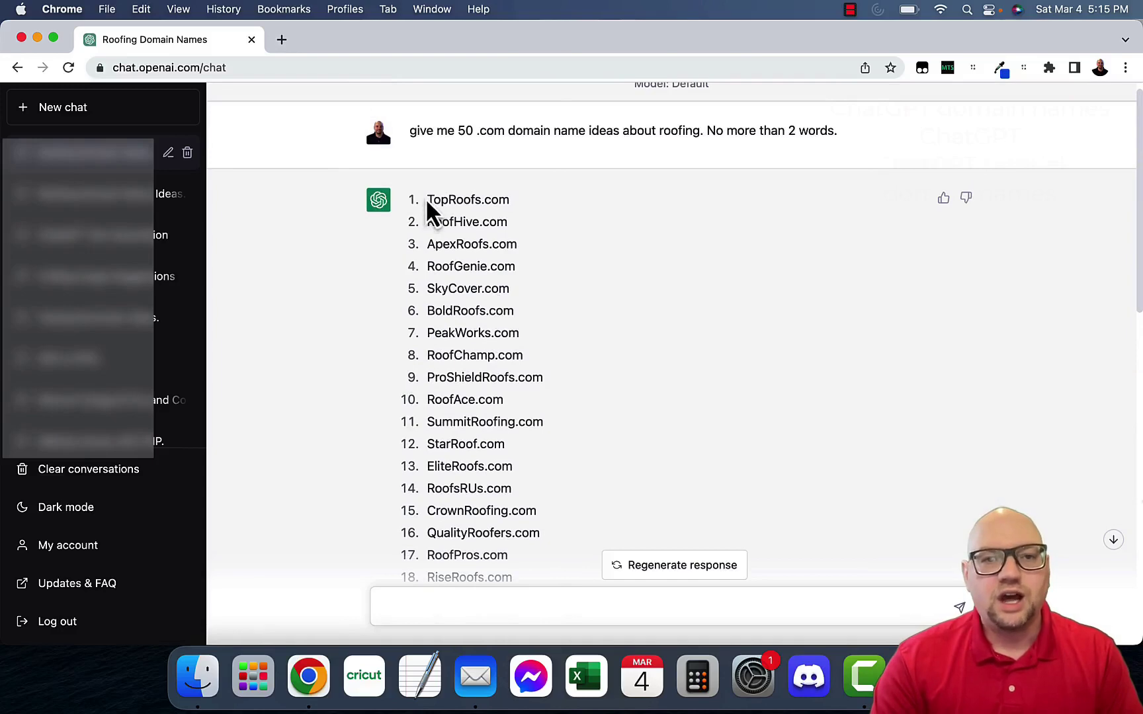
left_click_drag(426, 197, 560, 579)
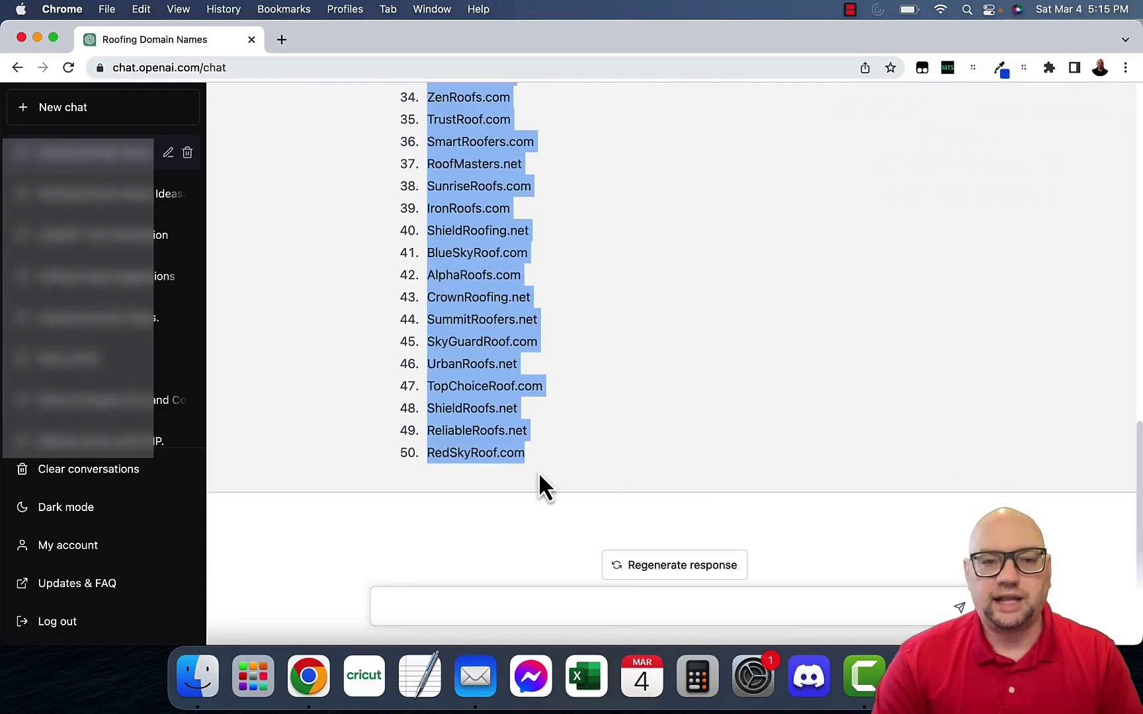
right_click(493, 425)
left_click(509, 457)
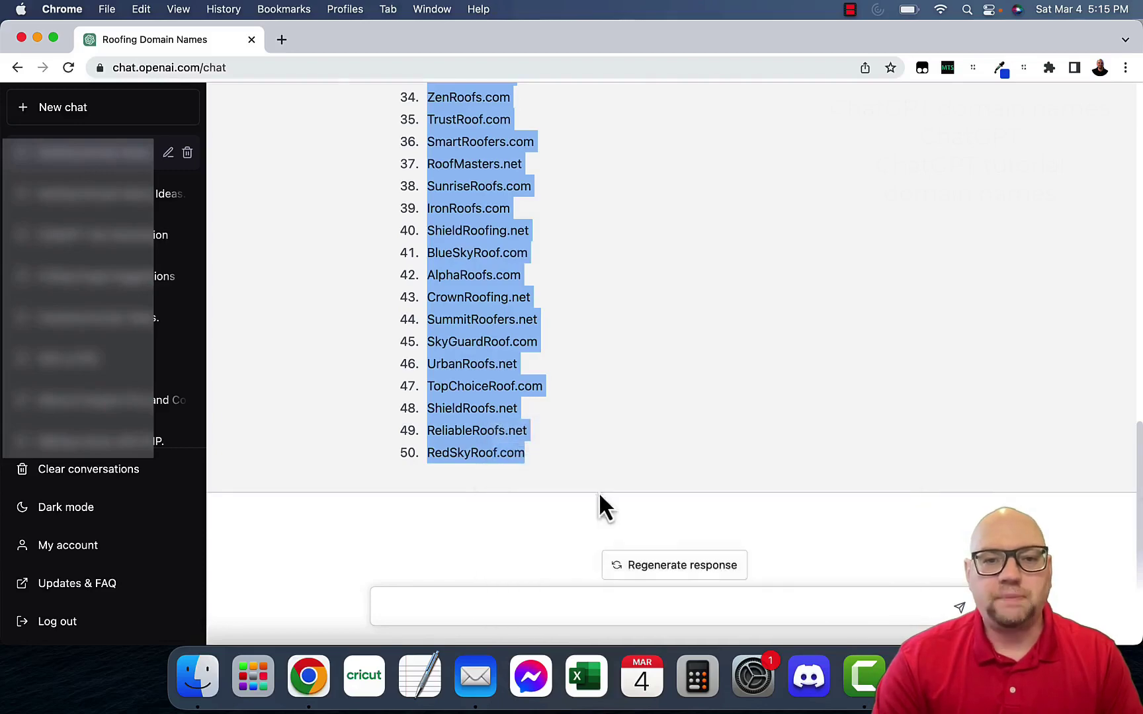
Open namecheap.com in a new browser tab and switch its domain search to Beast Mode.
left_click(282, 39)
left_click(277, 66)
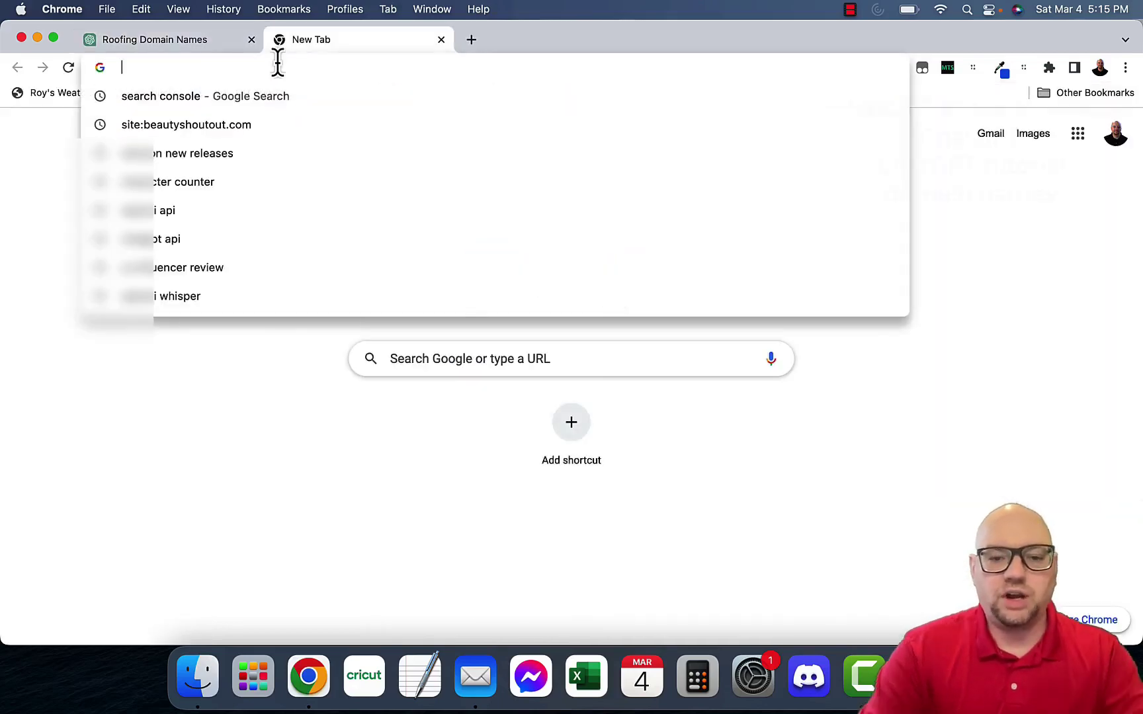
type("name")
key("Return")
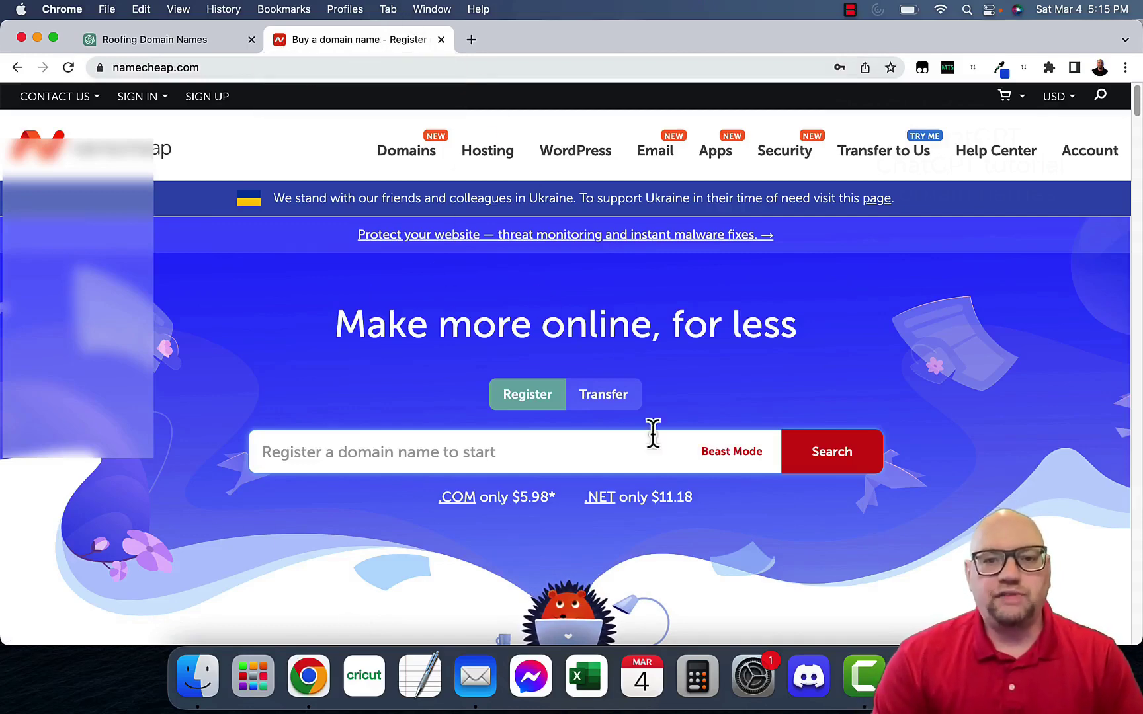
left_click(731, 452)
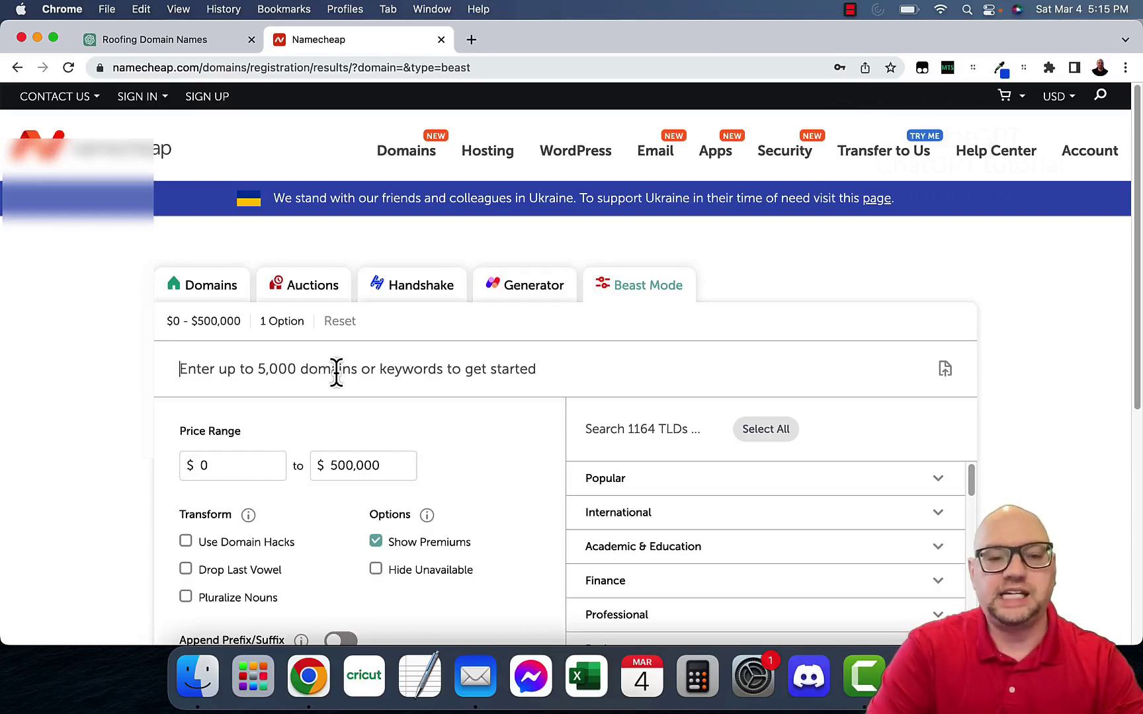
Paste the copied roofing domain list into the bulk search and generate the availability results.
key("super+v")
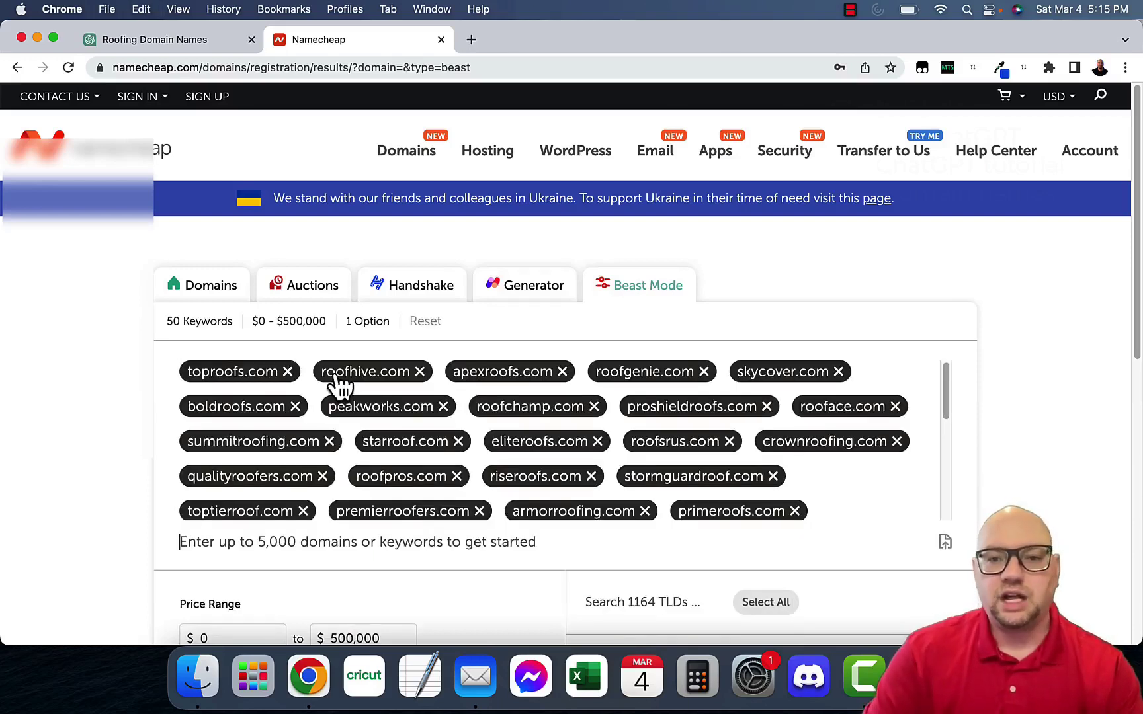
scroll(523, 408, "down", 10)
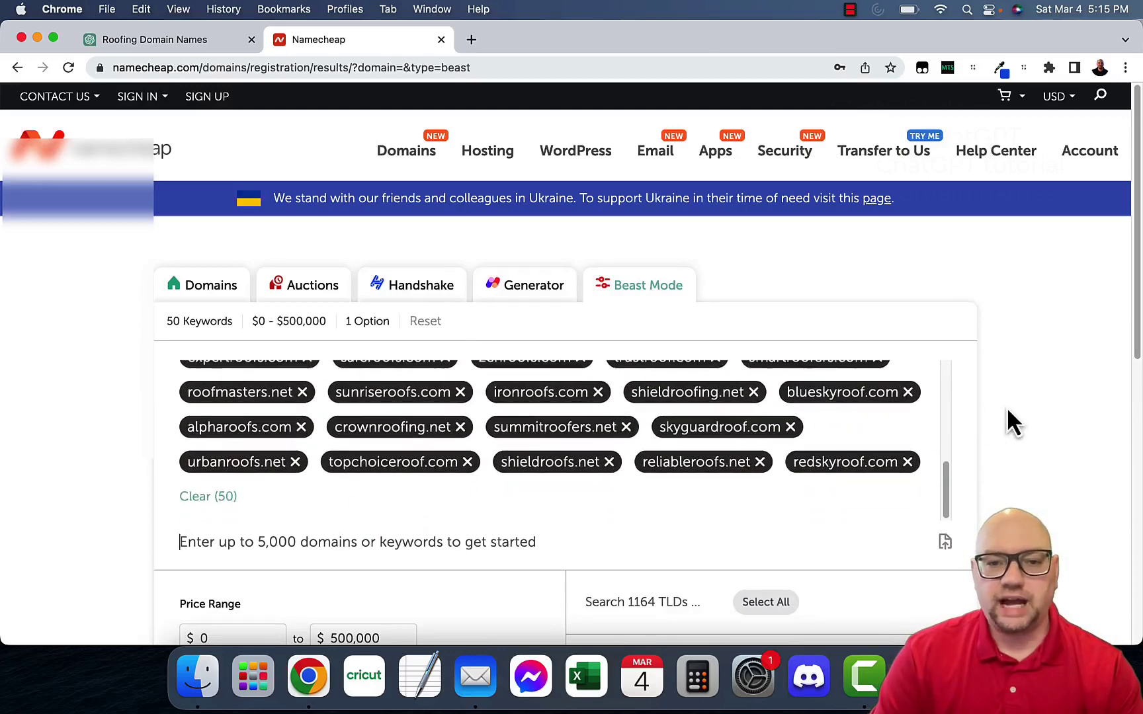
scroll(1020, 417, "down", 6)
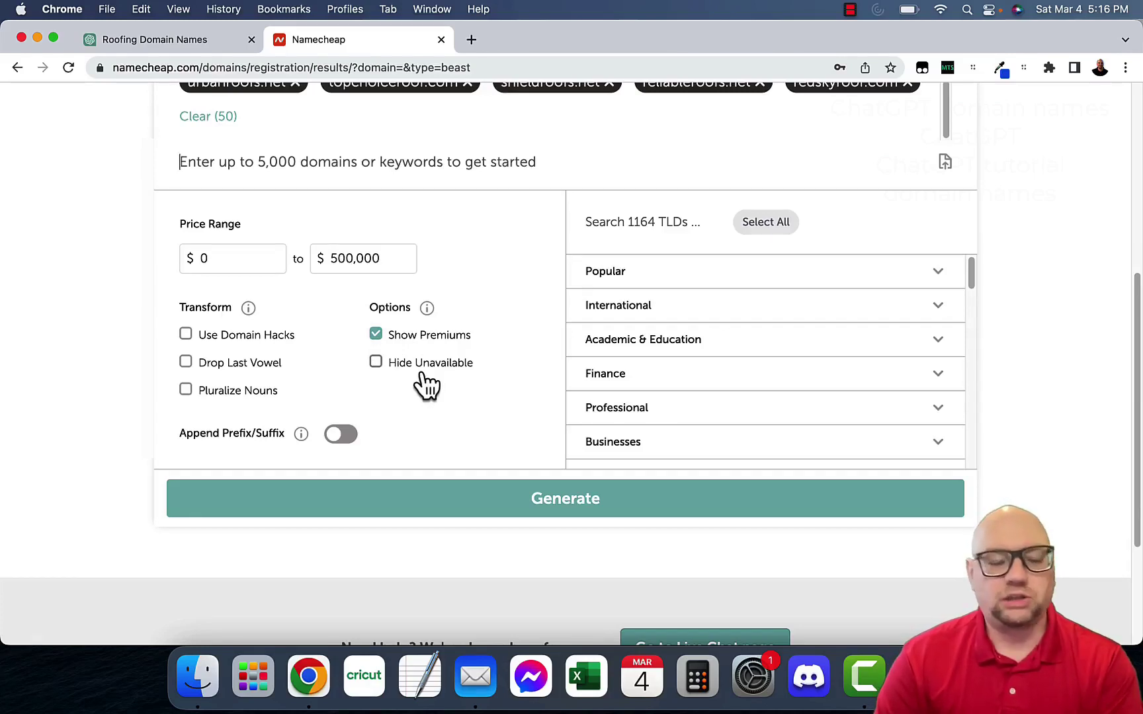
left_click(607, 517)
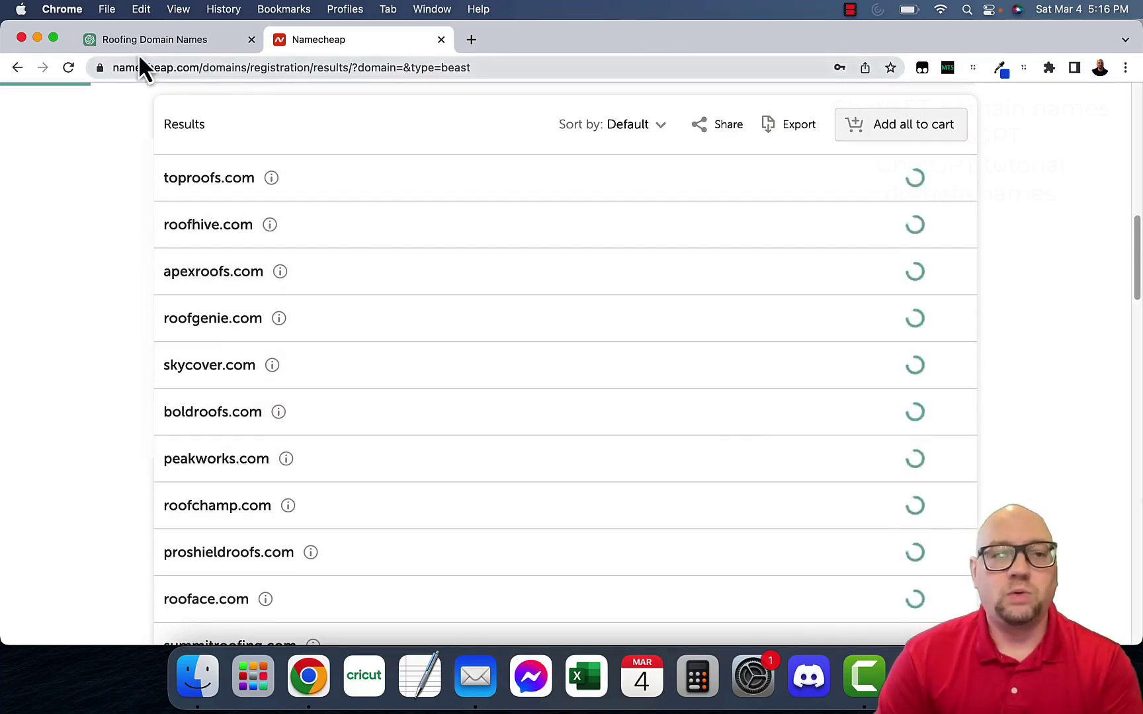
Return to the ChatGPT conversation and request 50 more roofing domain name ideas.
left_click(145, 41)
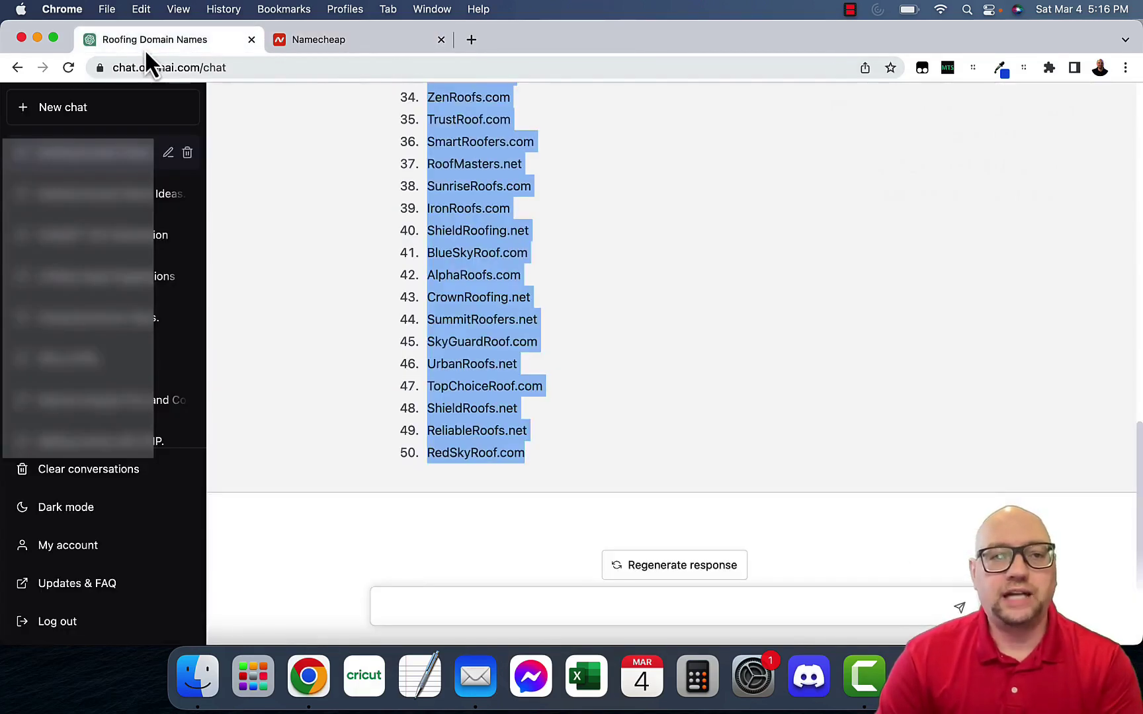
left_click(506, 616)
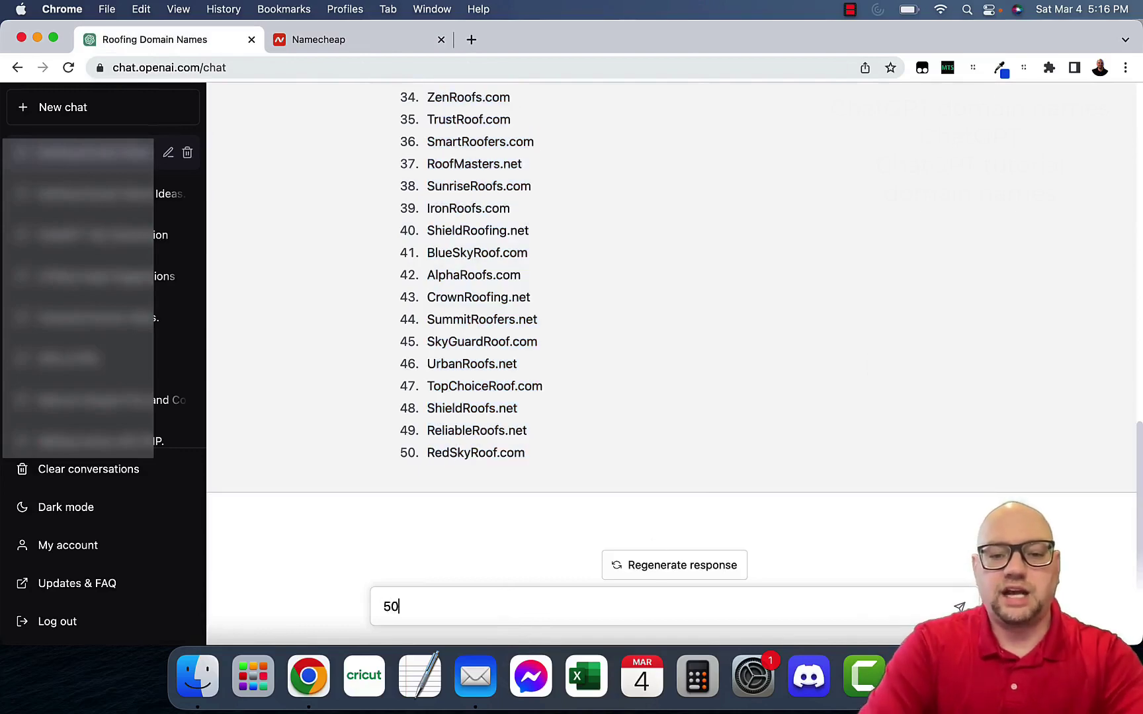
key("Return")
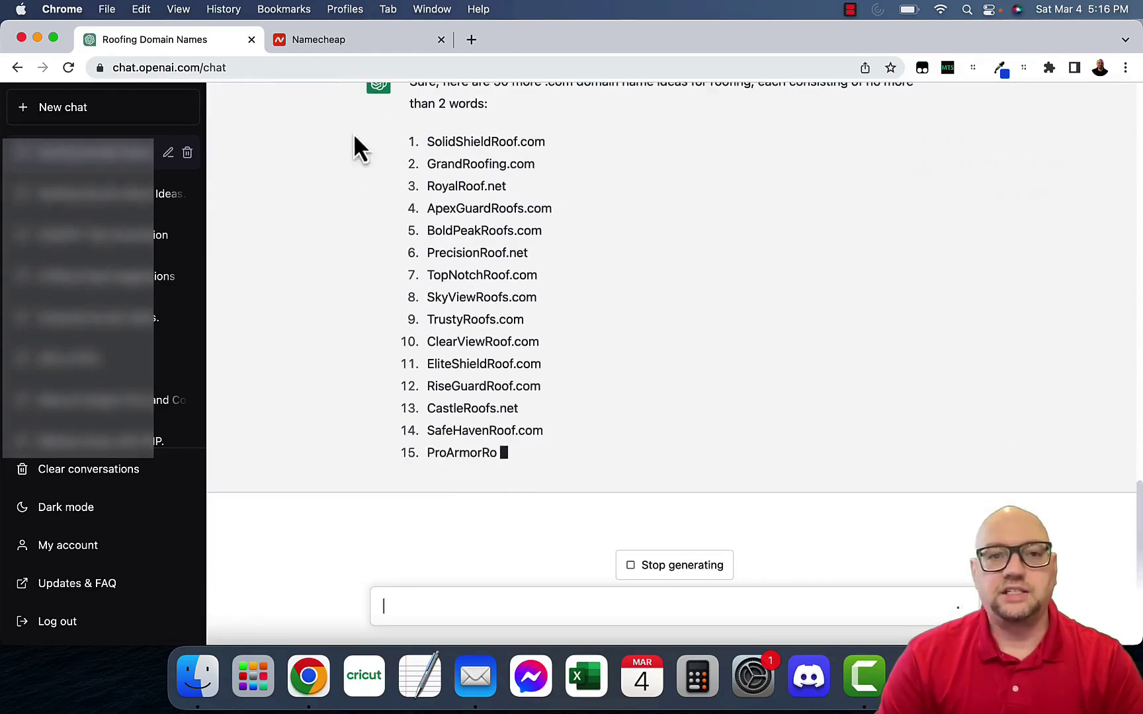
Switch to the Namecheap results and examine the availability and price of each roofing domain through the end of the list.
left_click(345, 41)
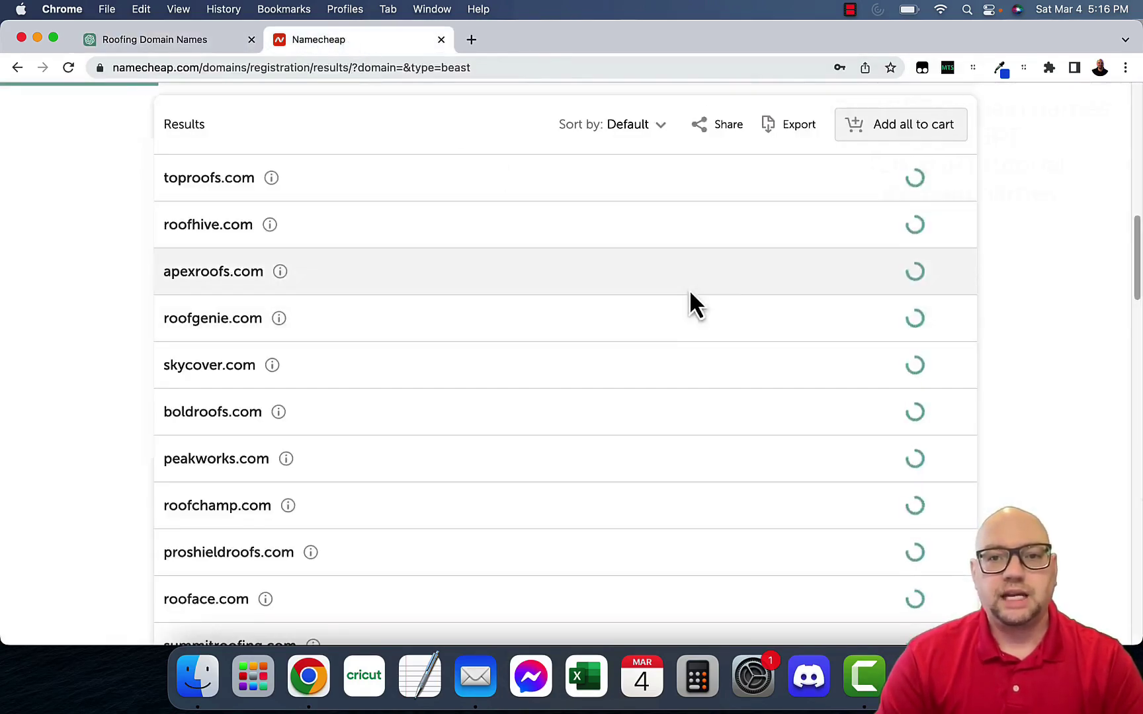
scroll(688, 256, "down", 2)
scroll(689, 256, "up", 10)
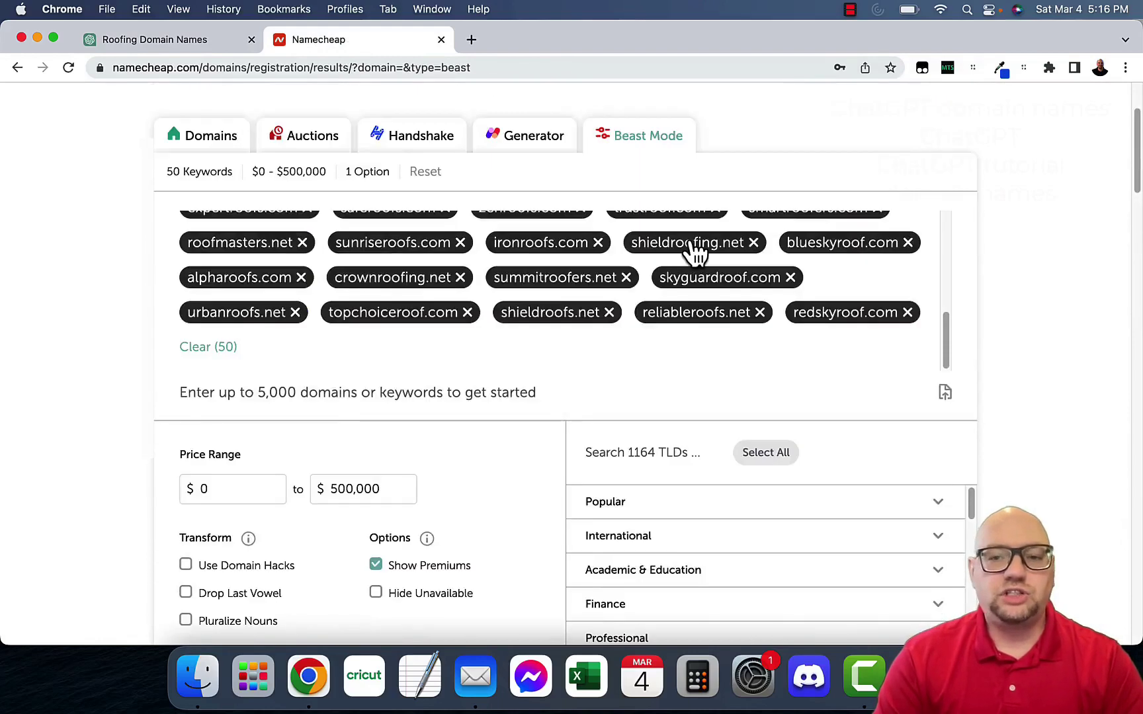
scroll(688, 256, "down", 4)
scroll(692, 256, "down", 5)
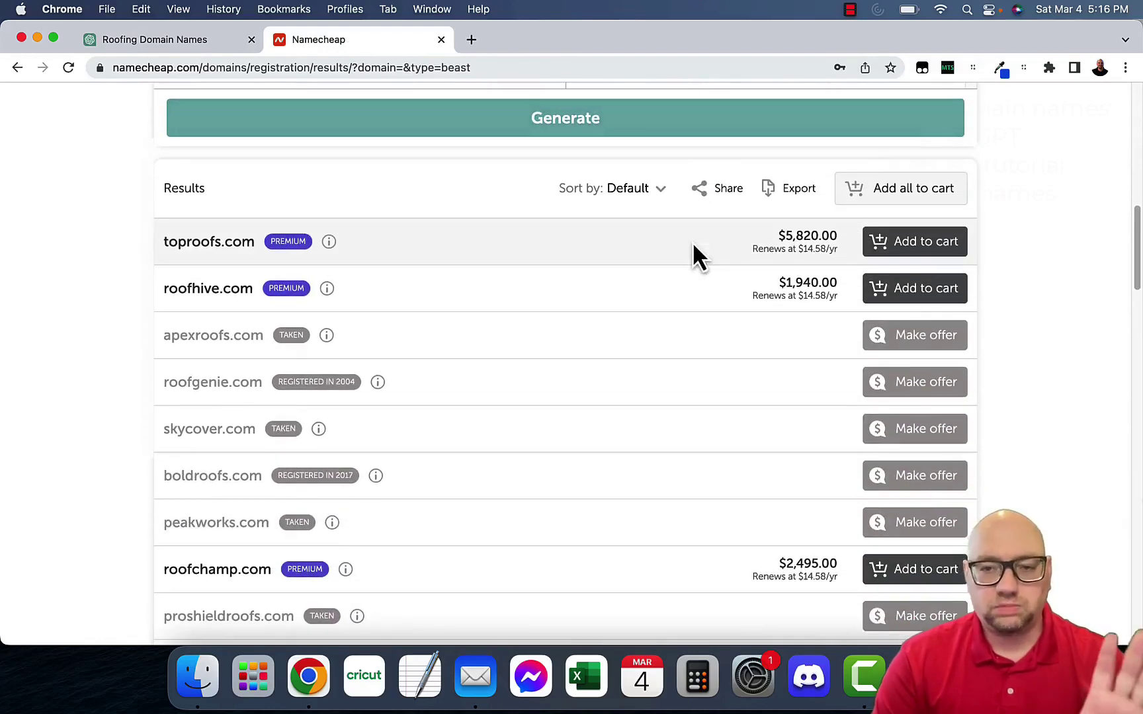
scroll(693, 252, "down", 1)
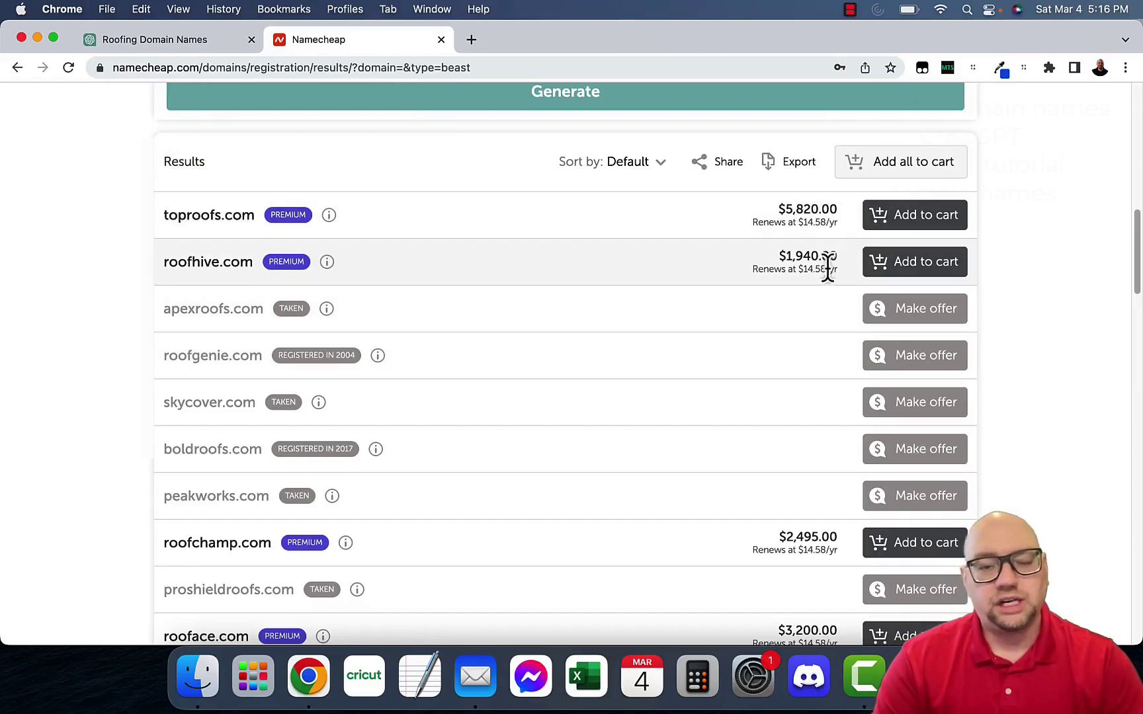
scroll(797, 297, "down", 4)
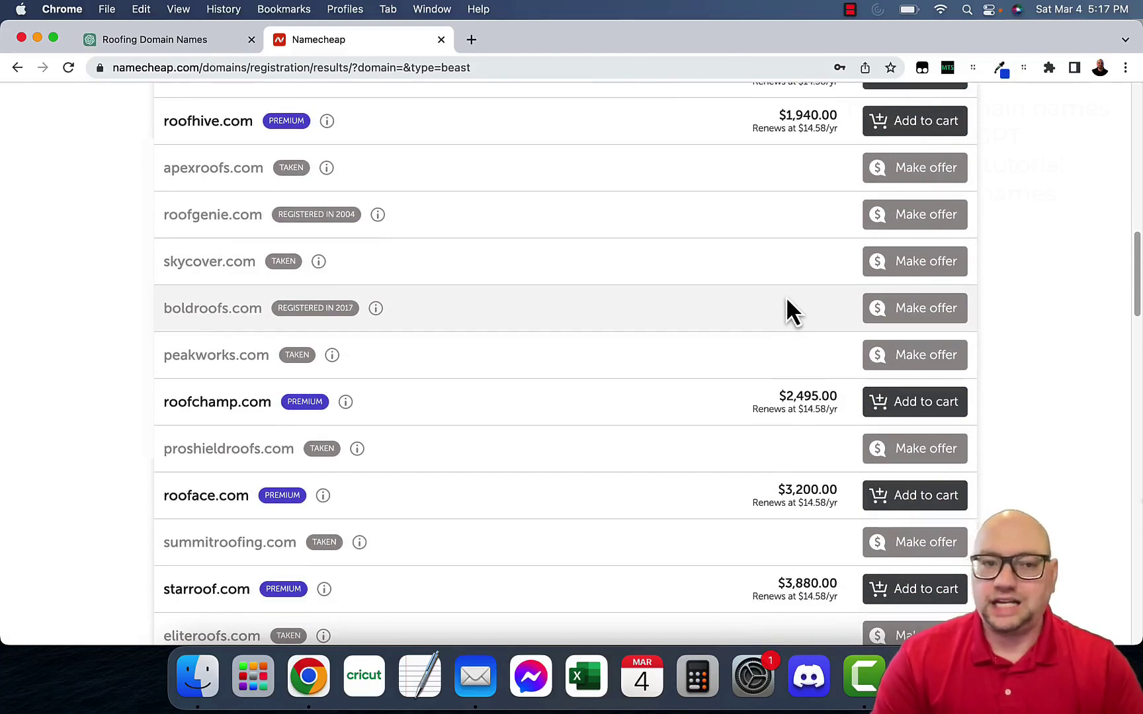
scroll(786, 297, "down", 7)
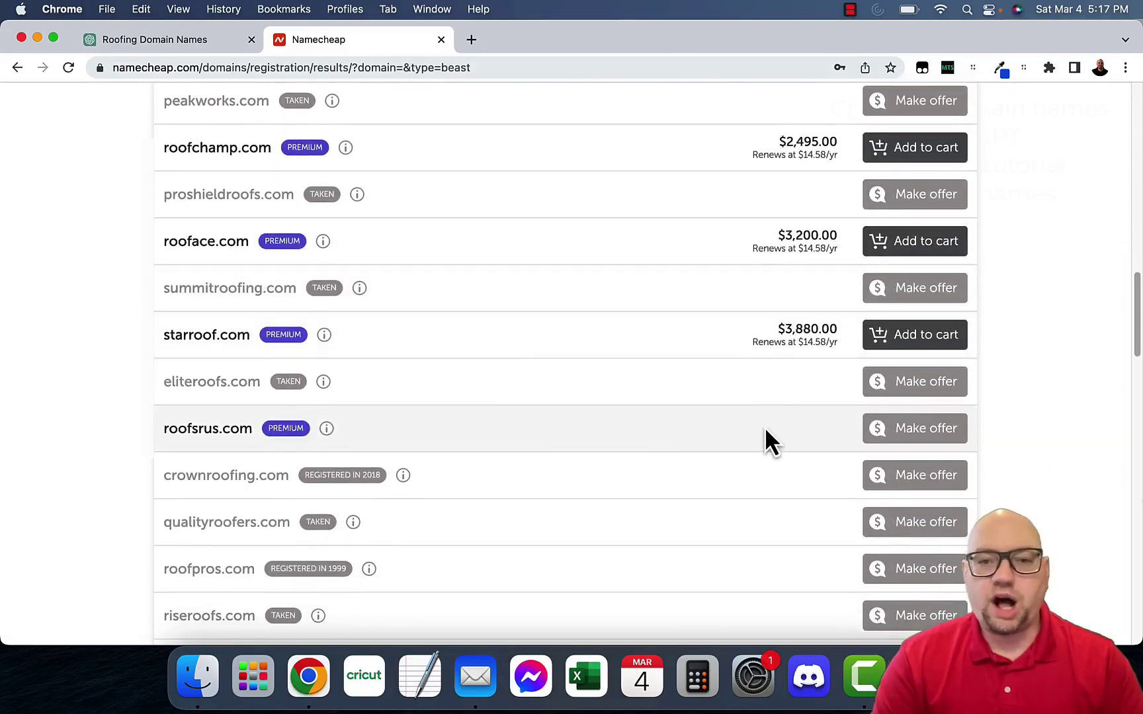
scroll(764, 423, "down", 6)
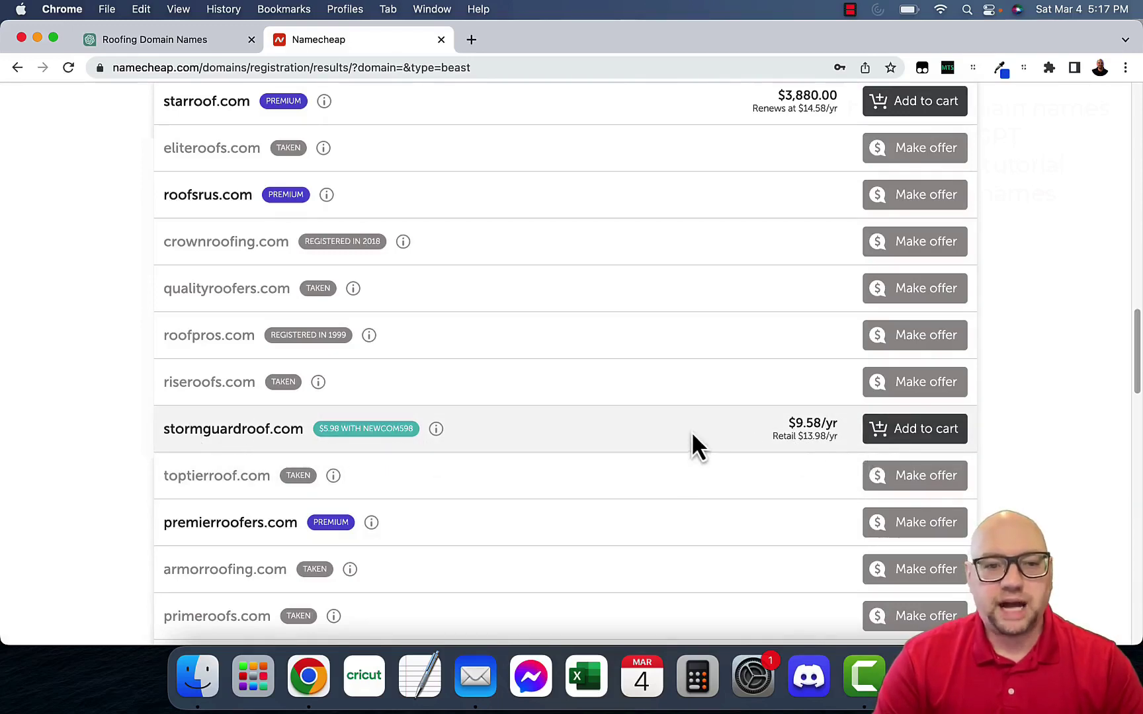
scroll(692, 432, "down", 4)
scroll(691, 437, "down", 8)
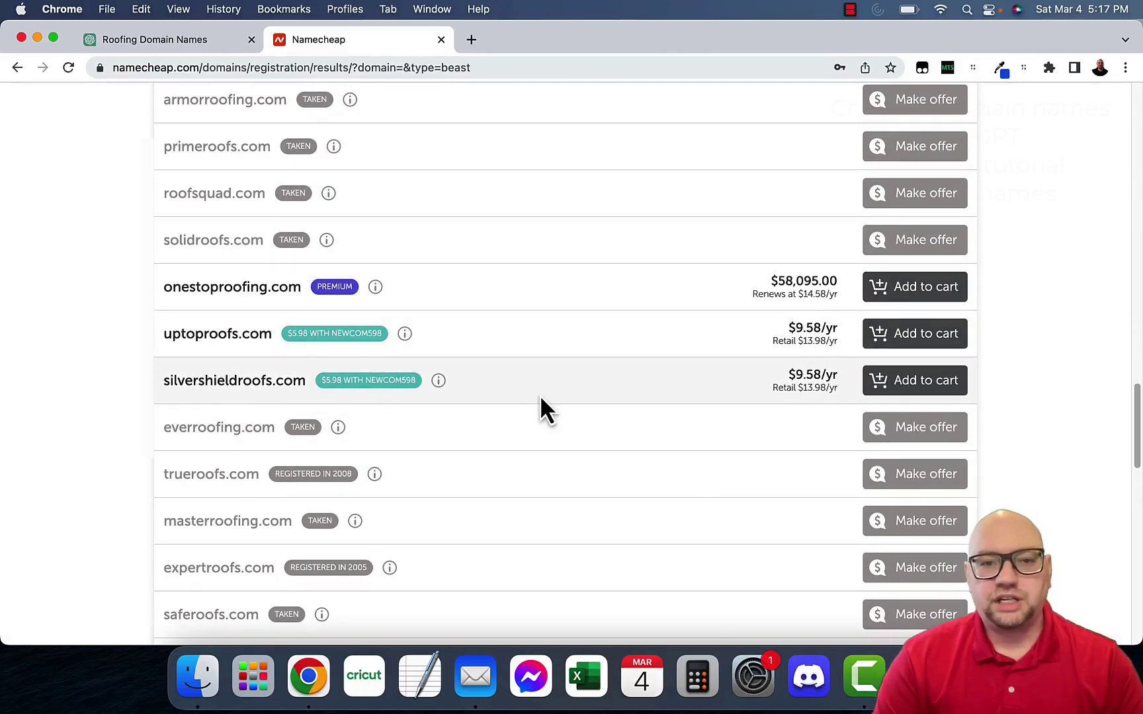
scroll(546, 379, "down", 6)
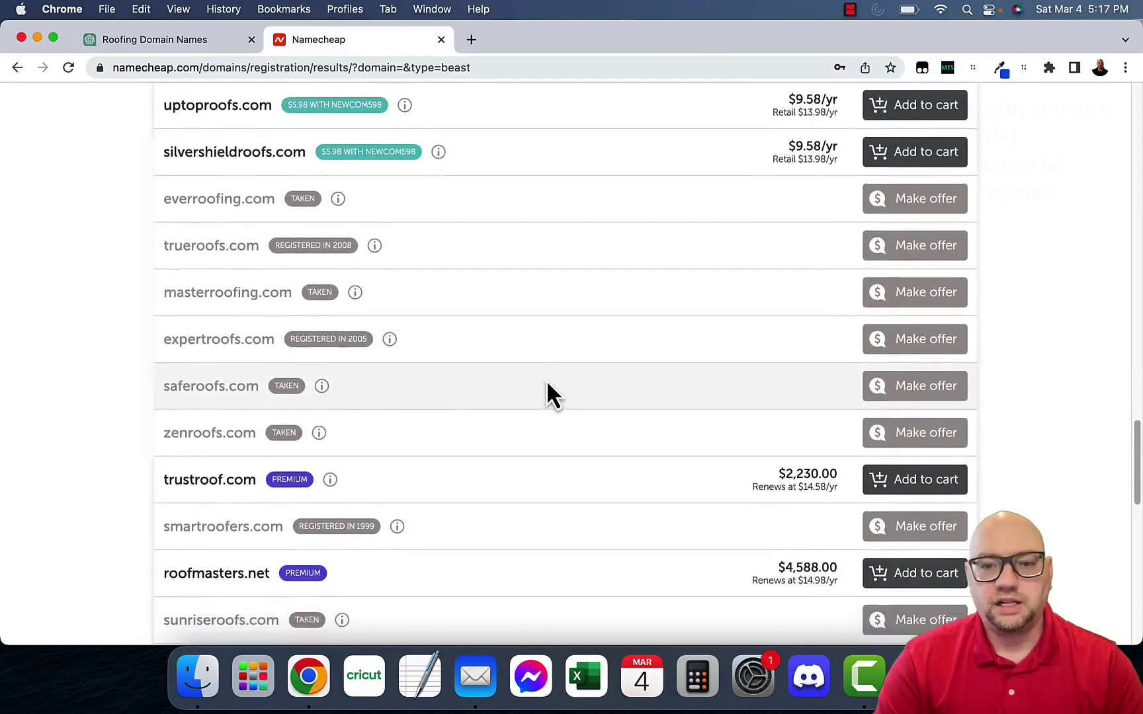
scroll(548, 384, "down", 7)
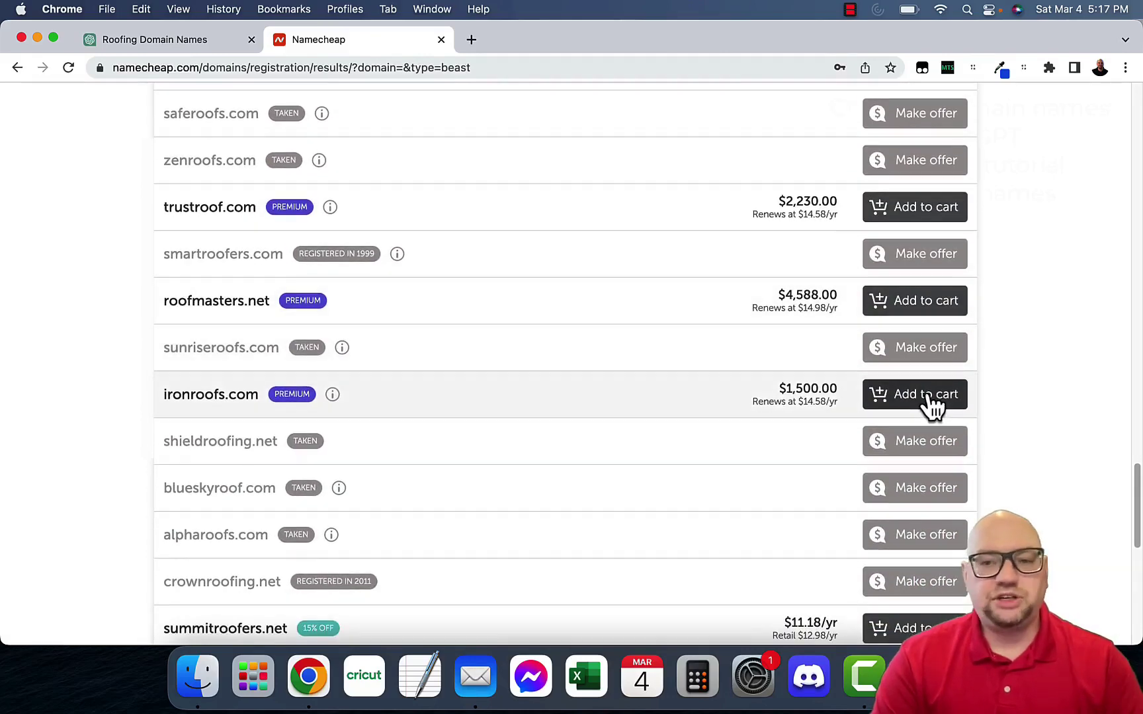
scroll(725, 324, "up", 5)
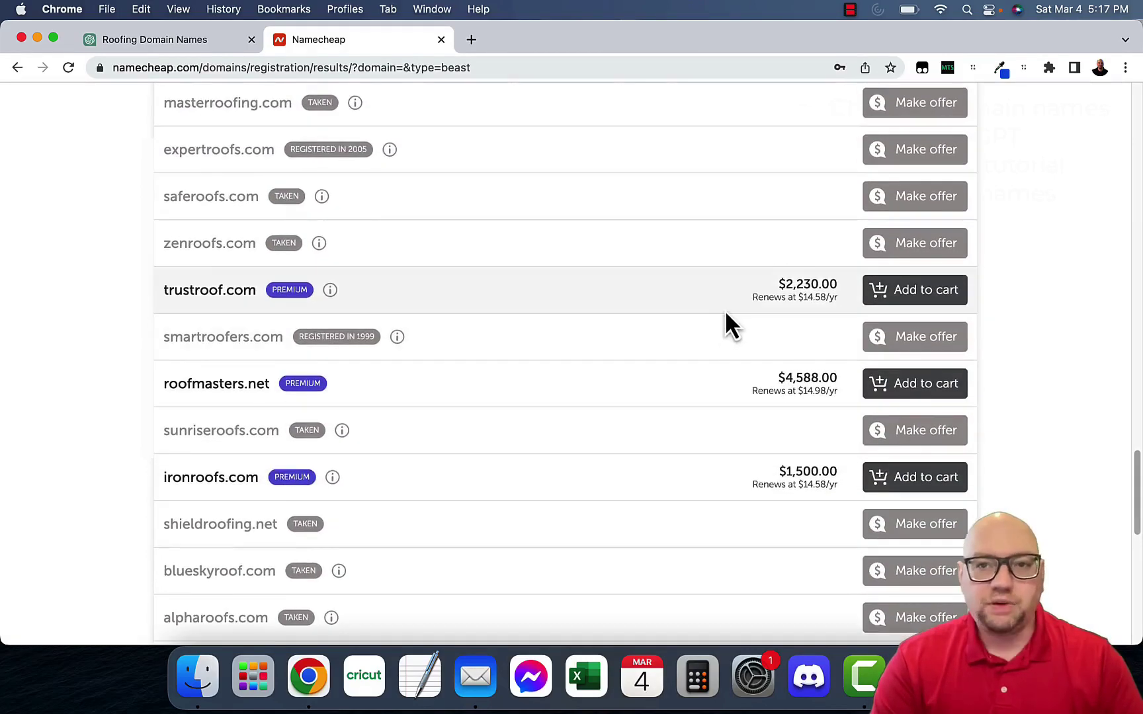
scroll(734, 319, "up", 1)
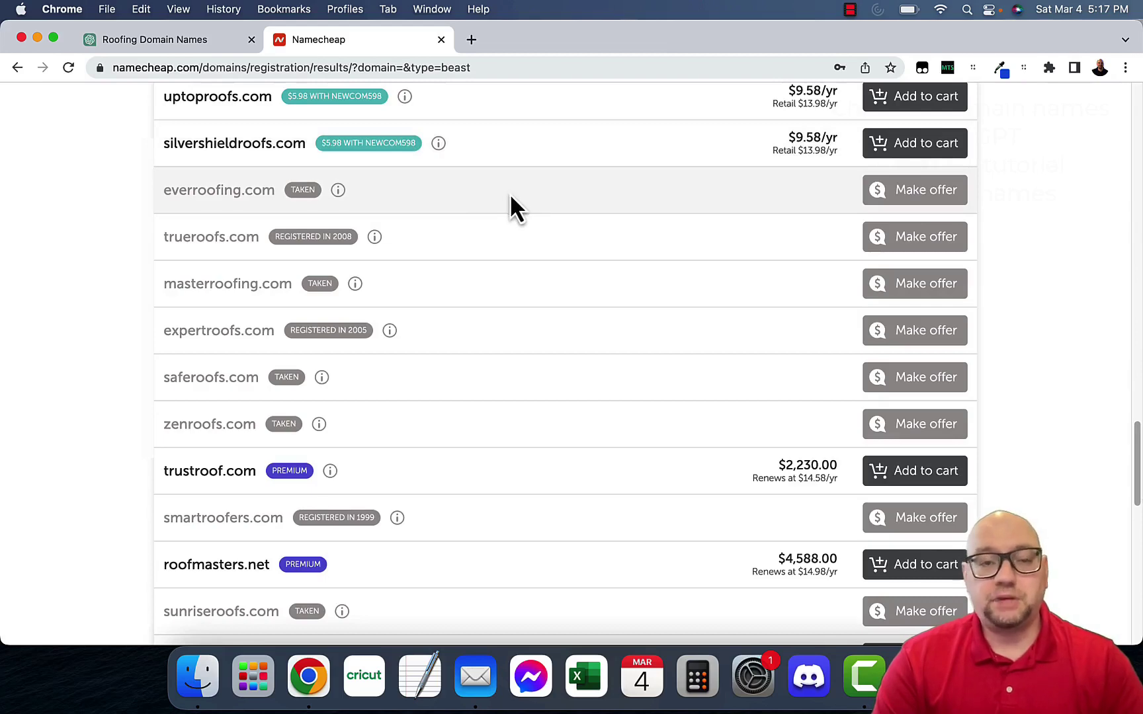
scroll(494, 200, "down", 8)
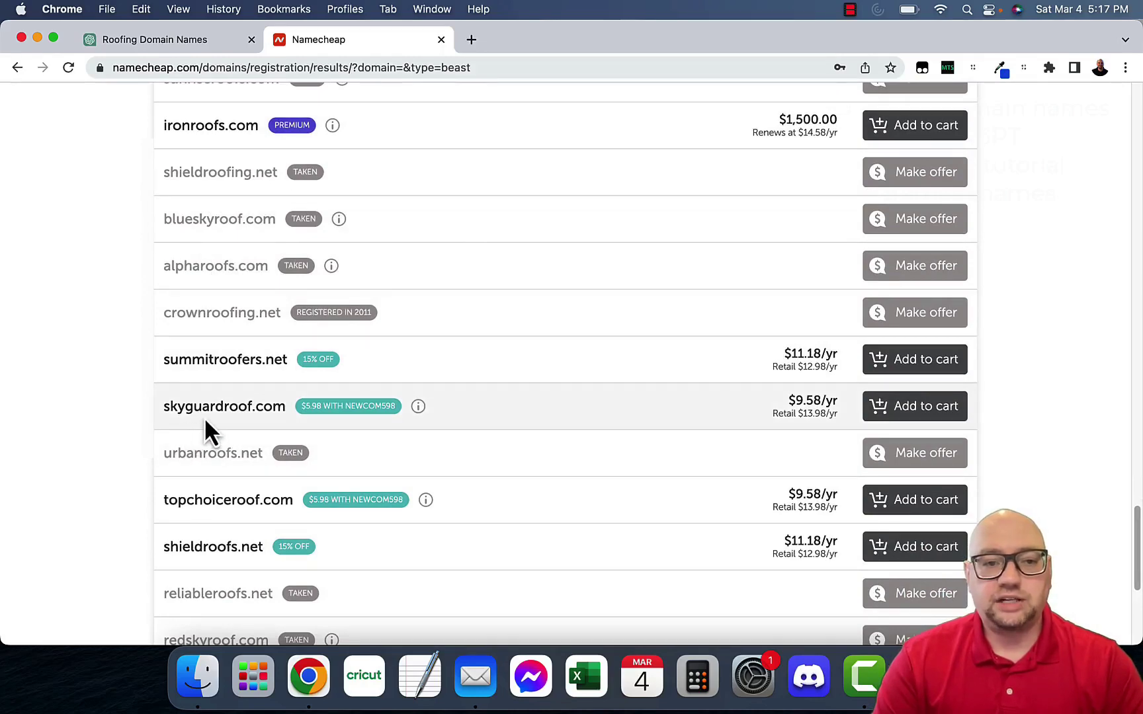
scroll(417, 465, "down", 1)
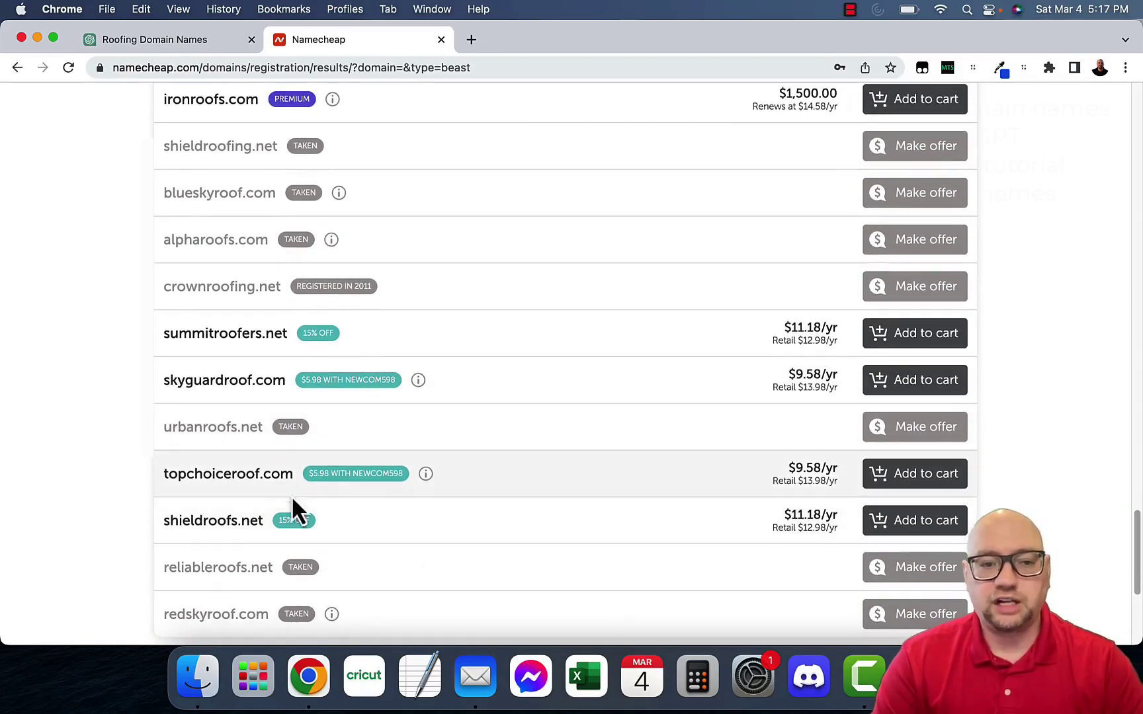
scroll(503, 450, "down", 3)
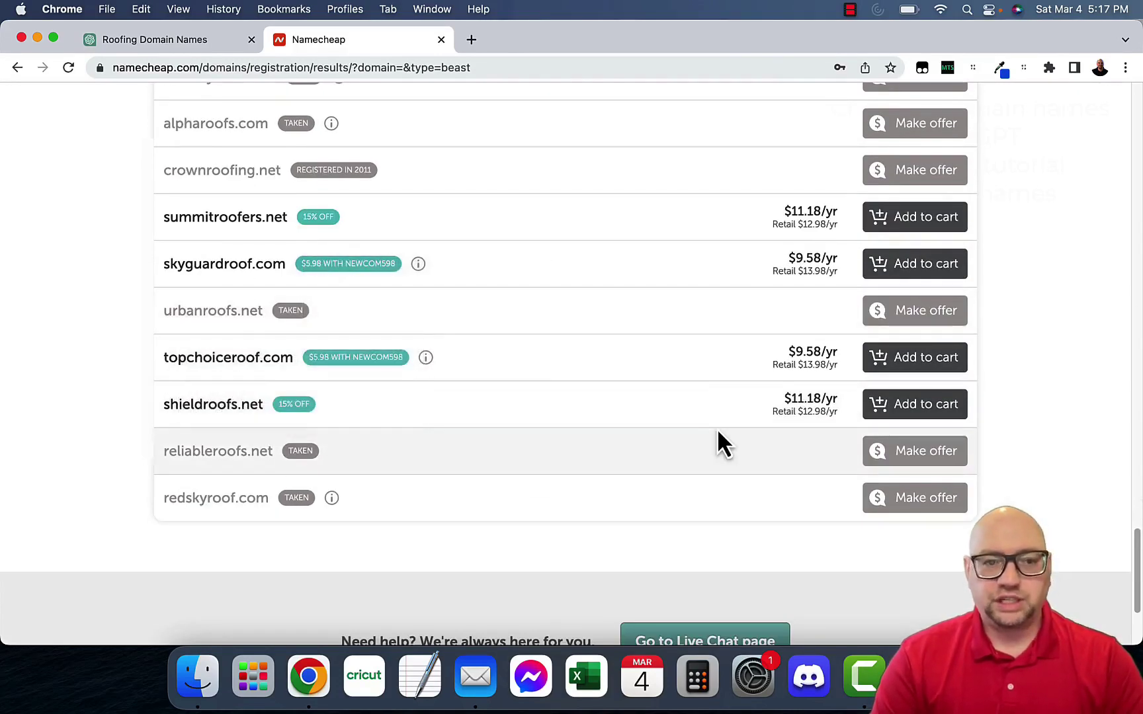
Clear all the roofing domains from the Beast Mode search.
scroll(719, 432, "down", 1)
scroll(718, 428, "up", 15)
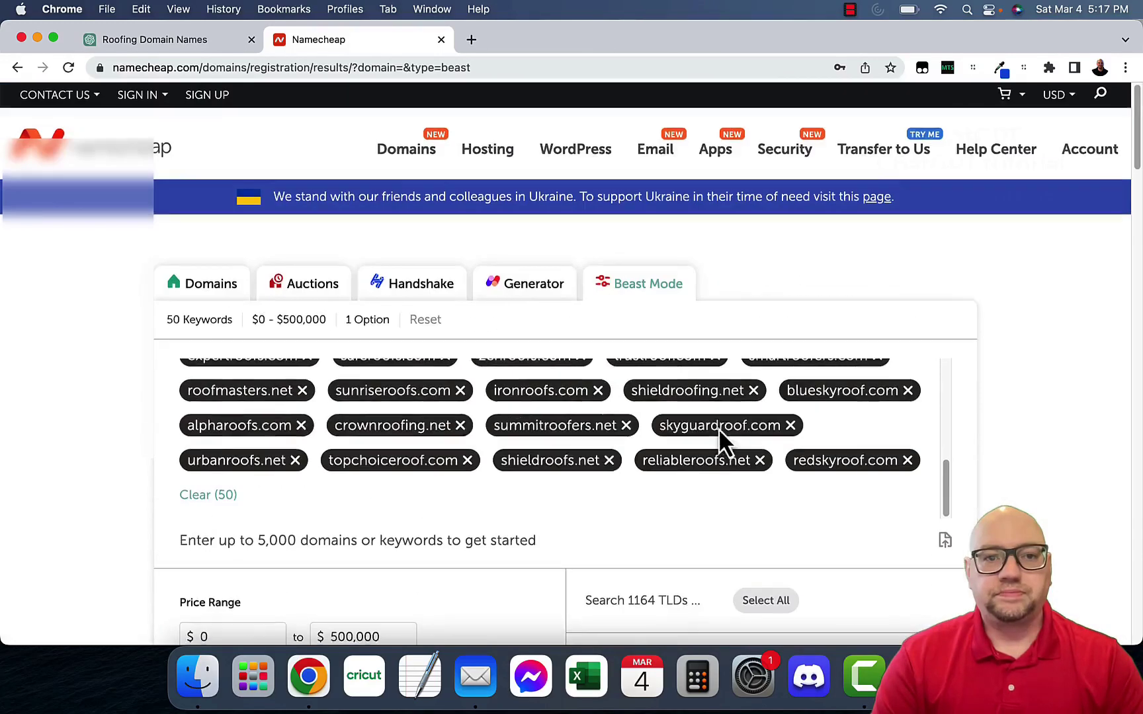
left_click(207, 497)
Copy the full second list of 50 roofing domain names, SolidShieldRoof.com to ClearGuardRoof.com, from the ChatGPT conversation.
left_click(155, 39)
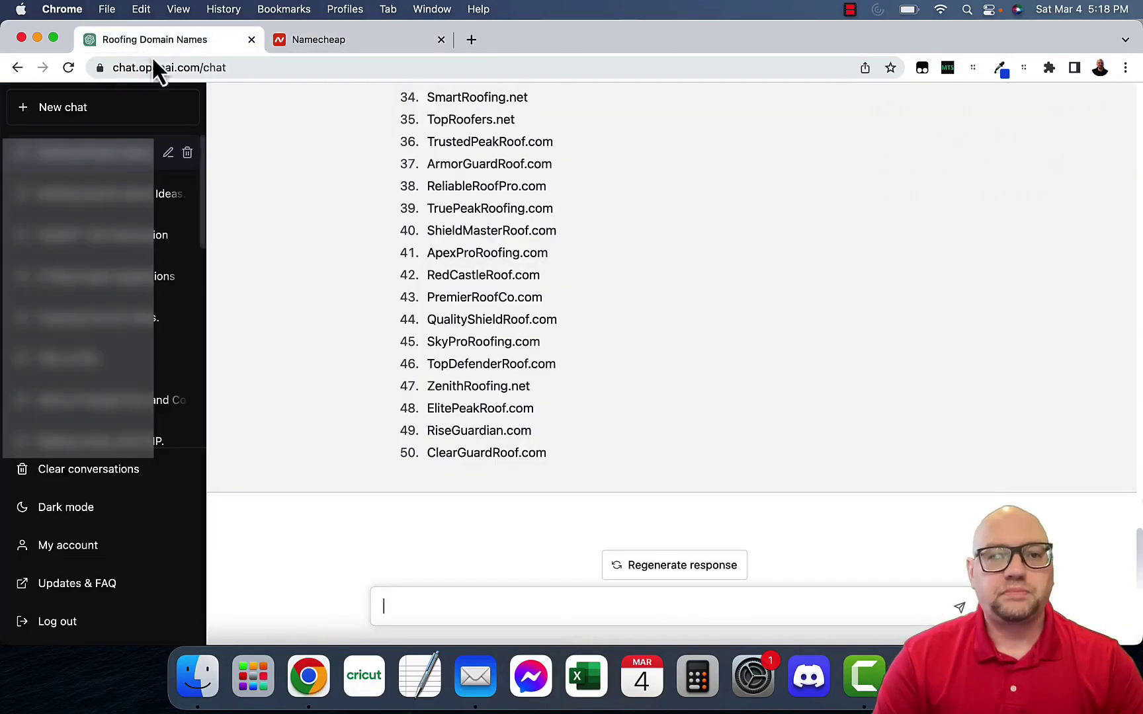
left_click_drag(562, 452, 428, 270)
right_click(464, 270)
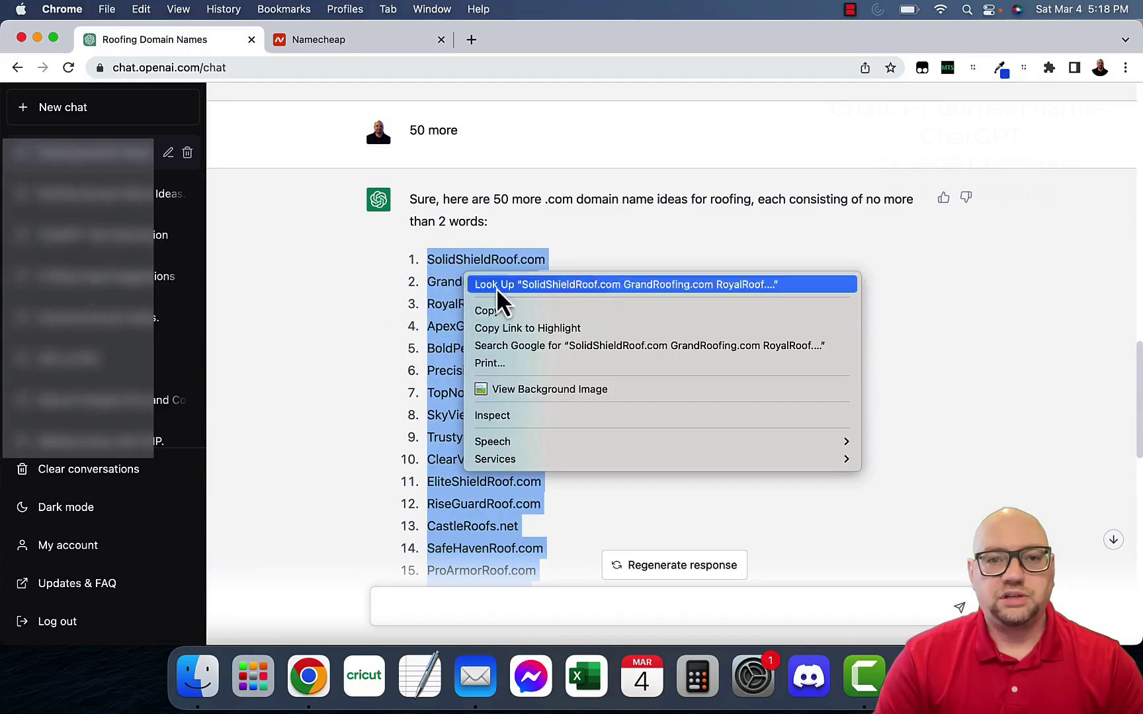
left_click(486, 311)
Paste the copied domain list into Namecheap's Beast Mode search and generate the availability results.
left_click(356, 43)
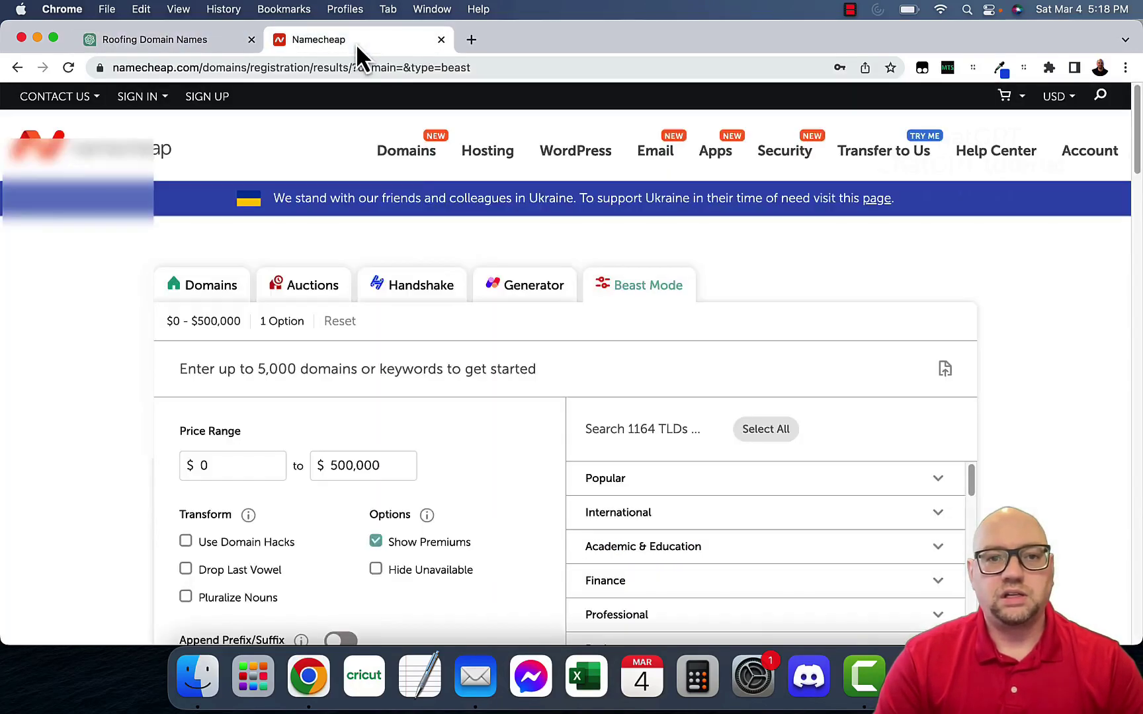
left_click(334, 382)
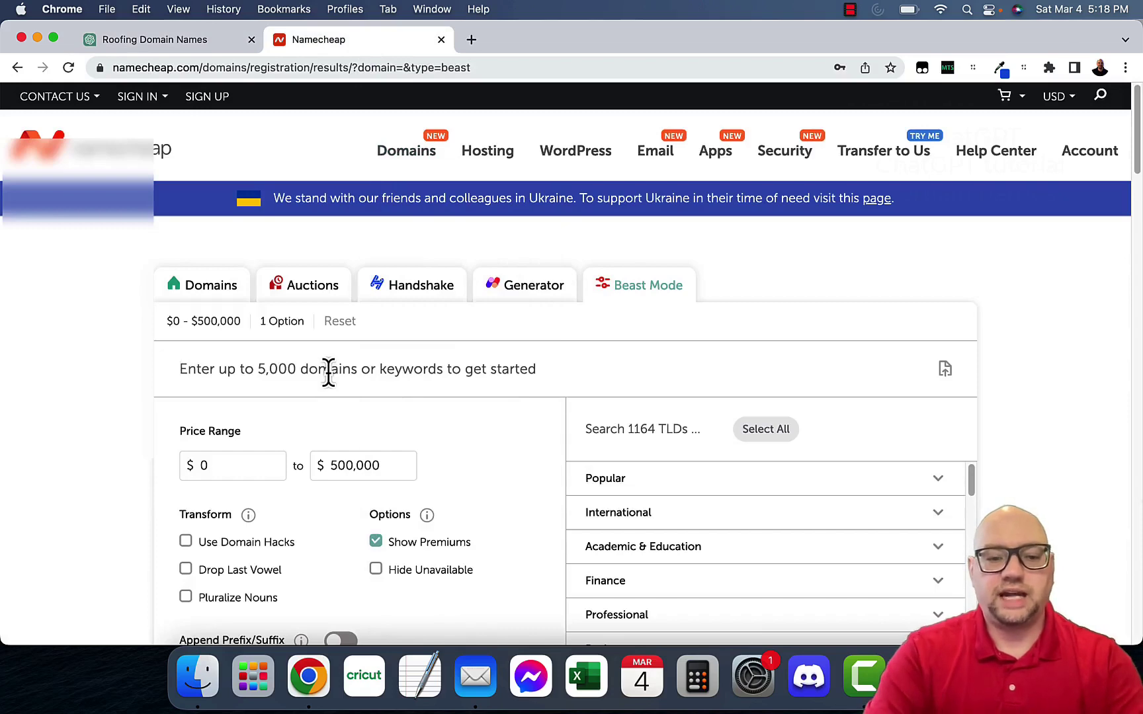
key("super+v")
scroll(526, 384, "down", 15)
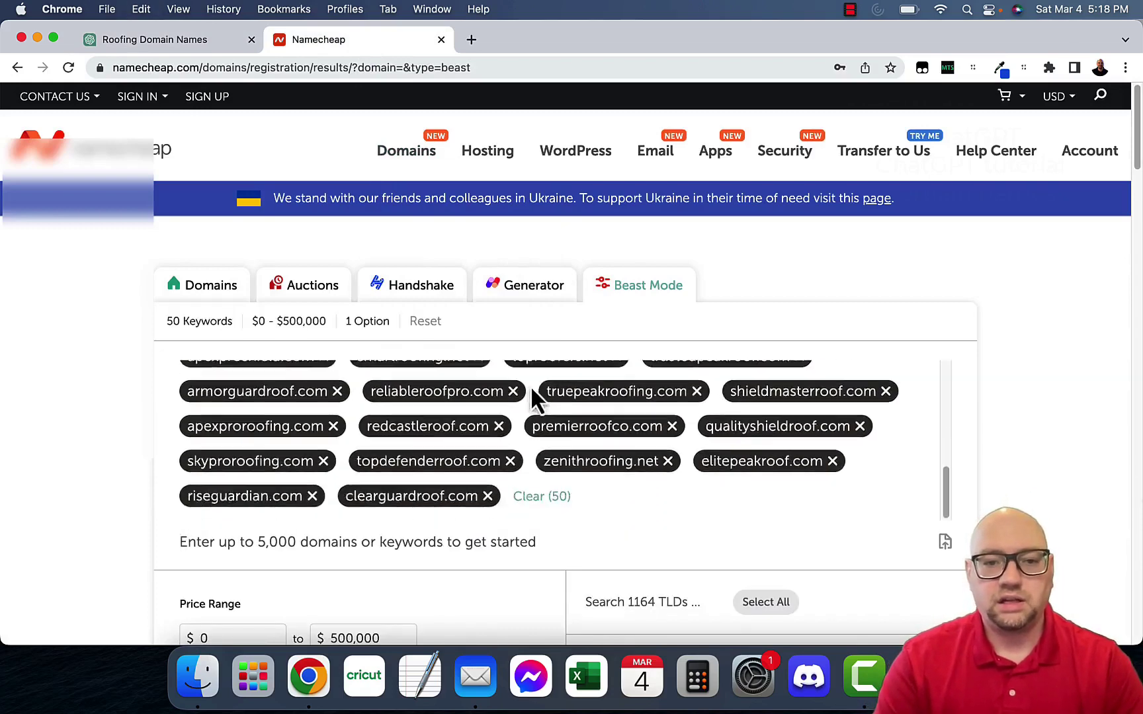
scroll(891, 426, "up", 8)
scroll(638, 328, "up", 5)
scroll(658, 510, "down", 1)
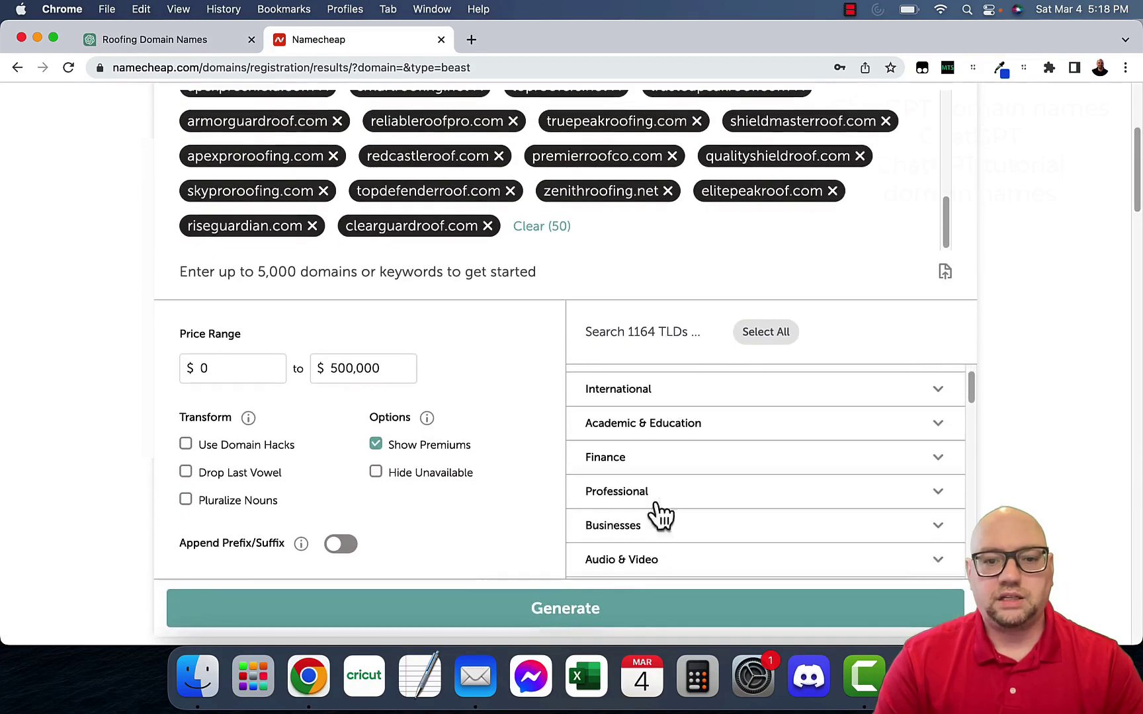
left_click(615, 610)
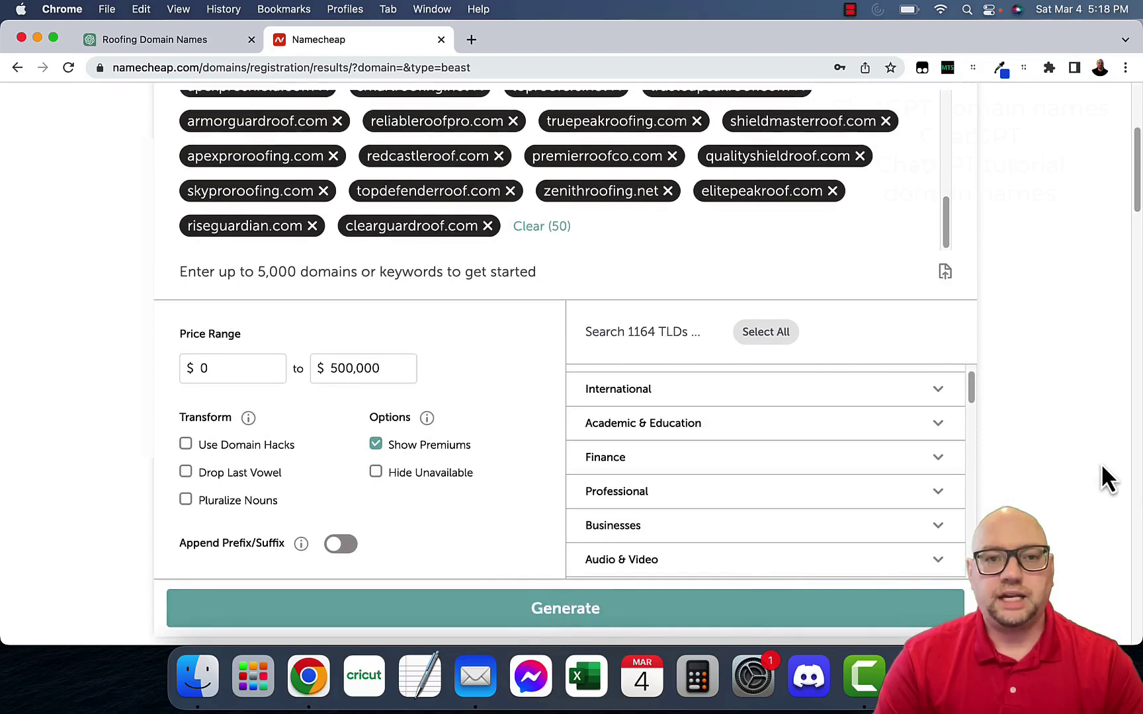
Examine the new domains' availability and prices through the end of the list, rechecking the original ChatGPT prompt along the way.
scroll(972, 454, "down", 3)
scroll(972, 455, "down", 1)
scroll(1033, 493, "down", 6)
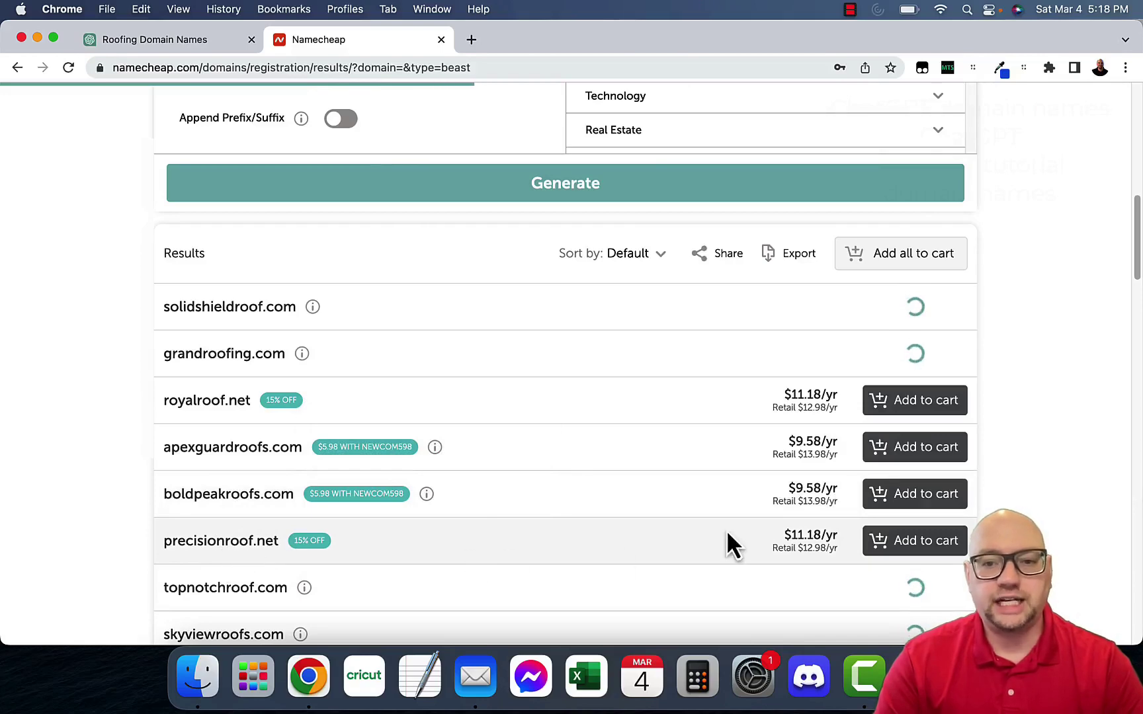
scroll(568, 445, "down", 5)
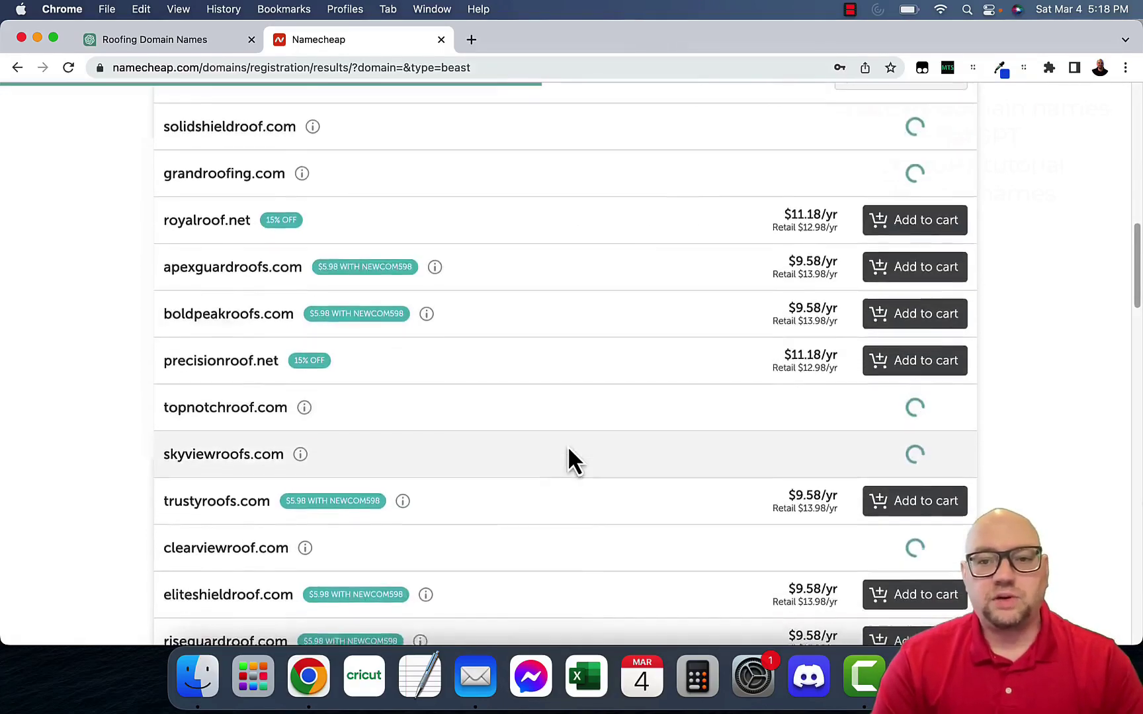
scroll(568, 450, "down", 3)
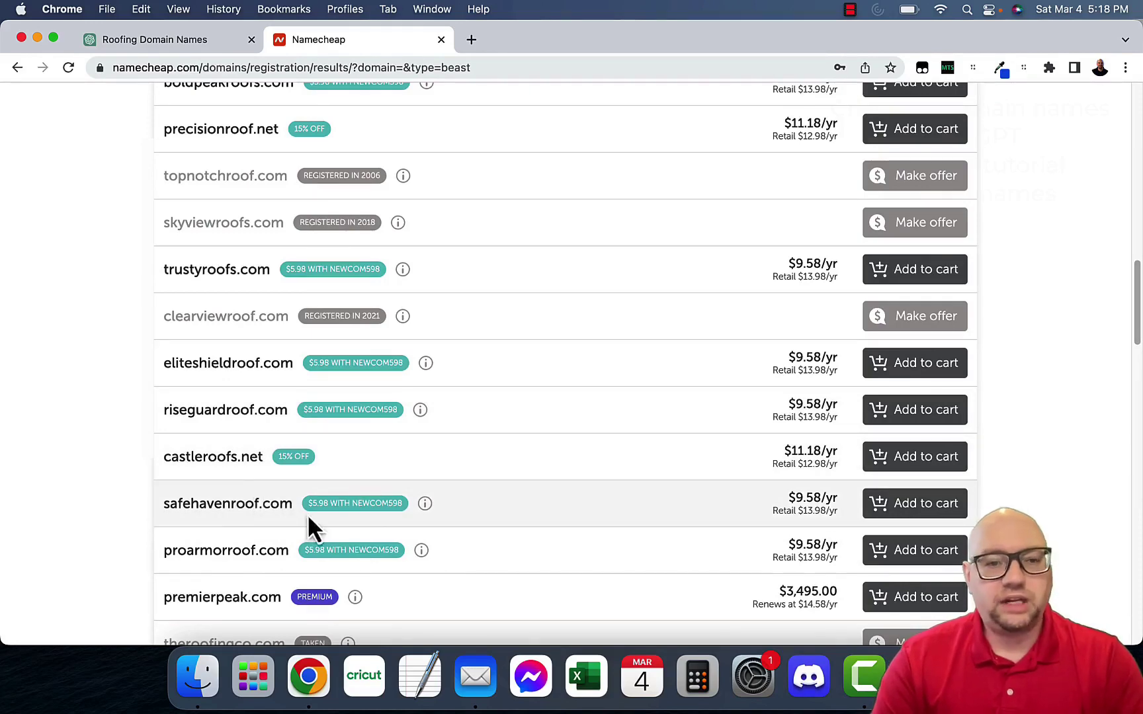
scroll(508, 512, "down", 3)
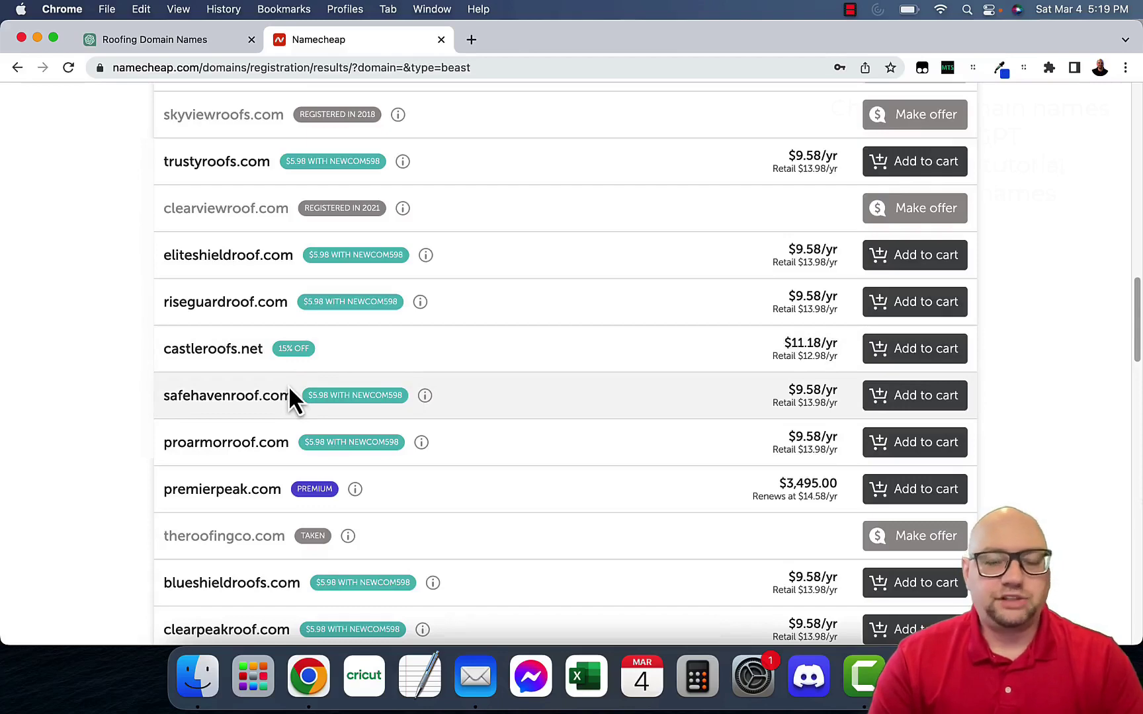
left_click(160, 47)
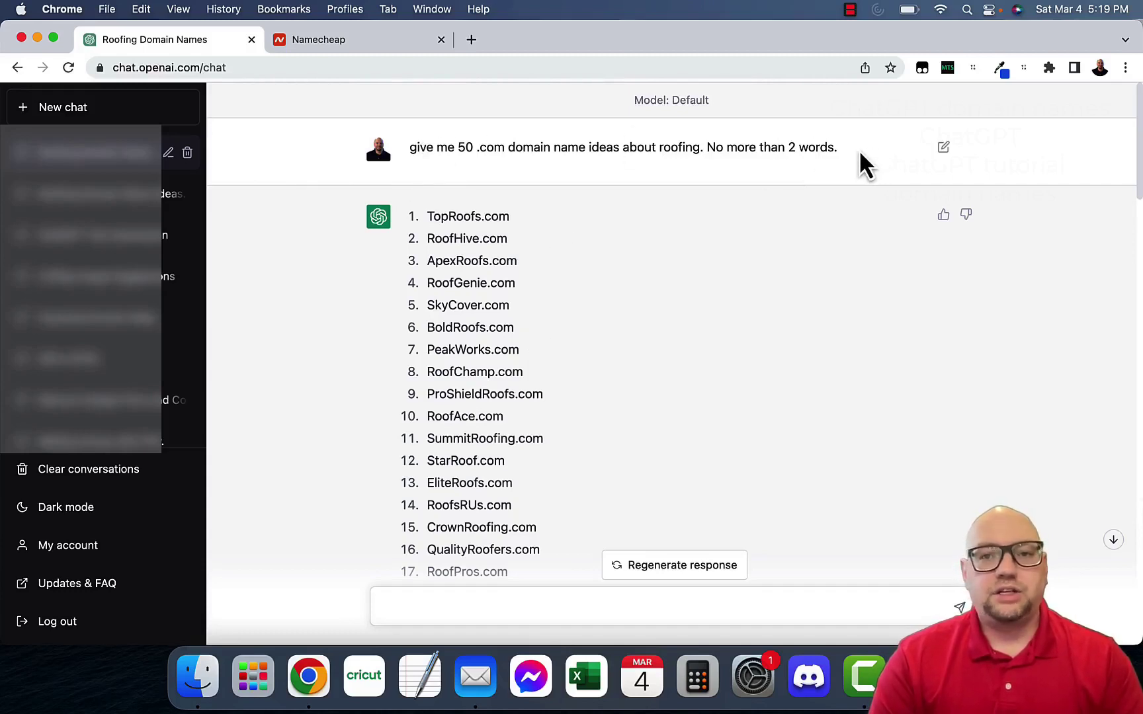
left_click(395, 45)
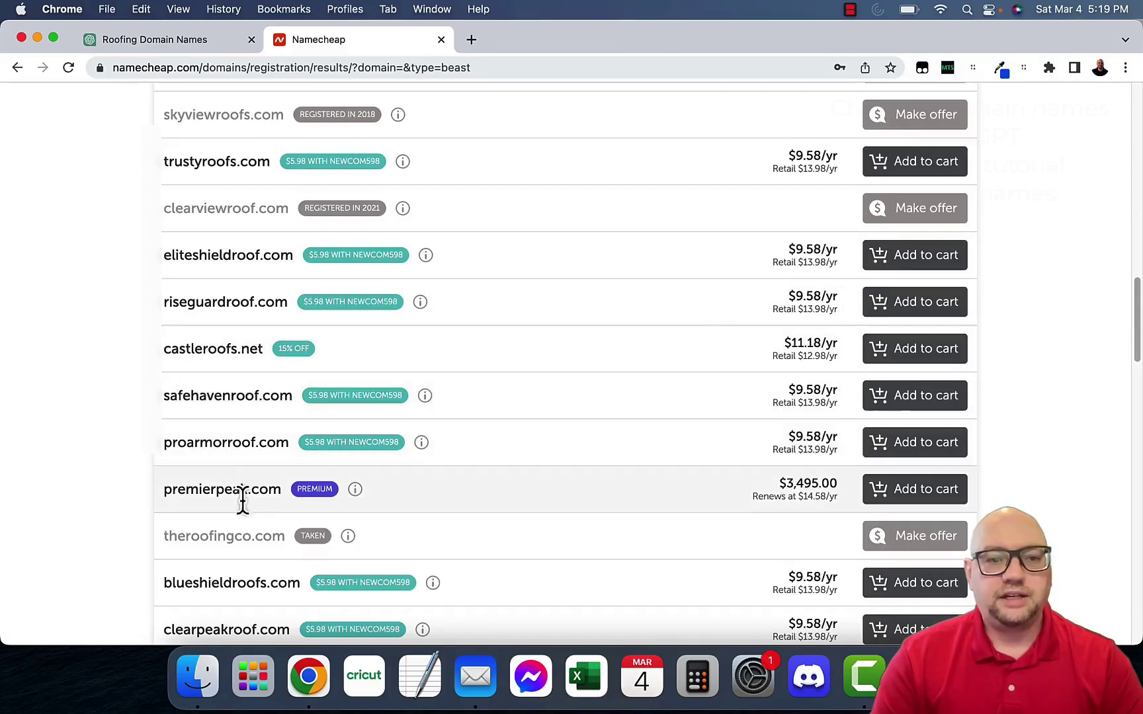
scroll(654, 400, "down", 15)
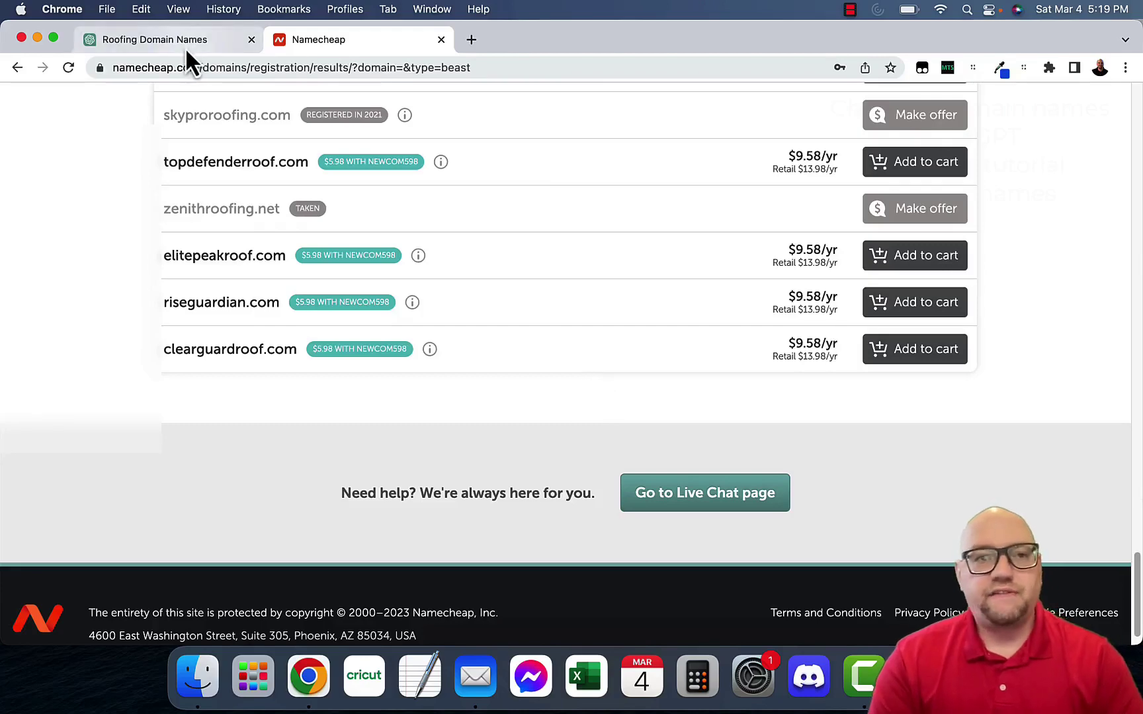
Return to the ChatGPT conversation and send the prompt "continue" for more roofing domain ideas.
left_click(202, 43)
left_click_drag(498, 480, 545, 571)
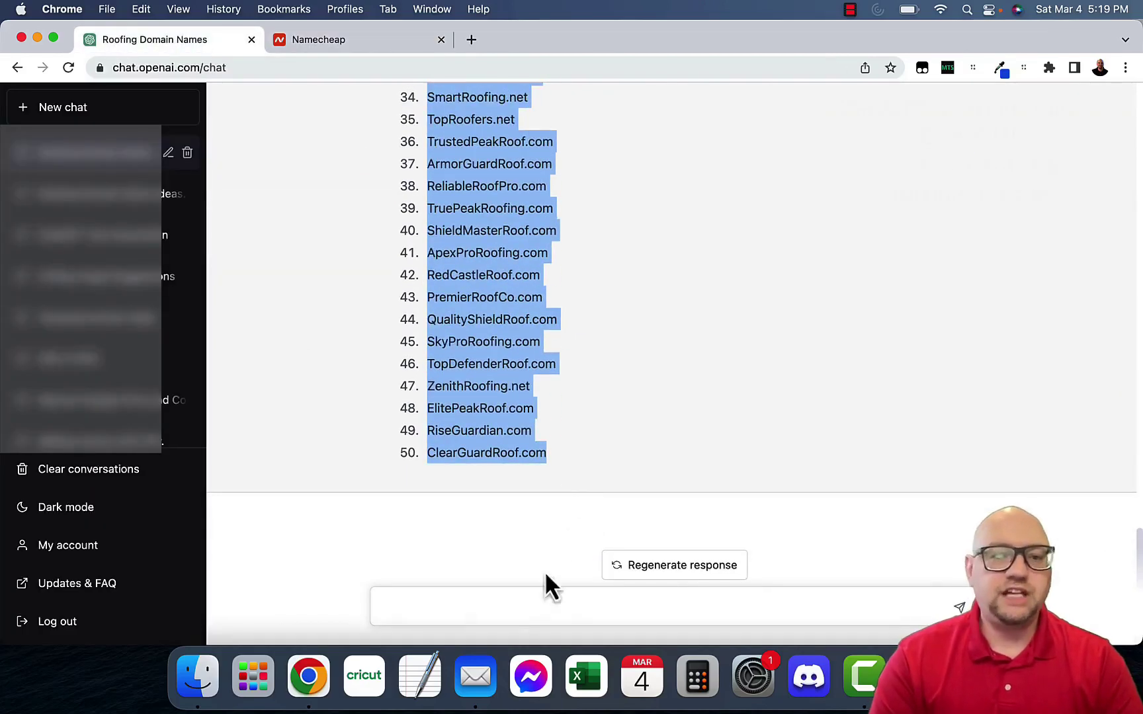
left_click(497, 602)
type("conti")
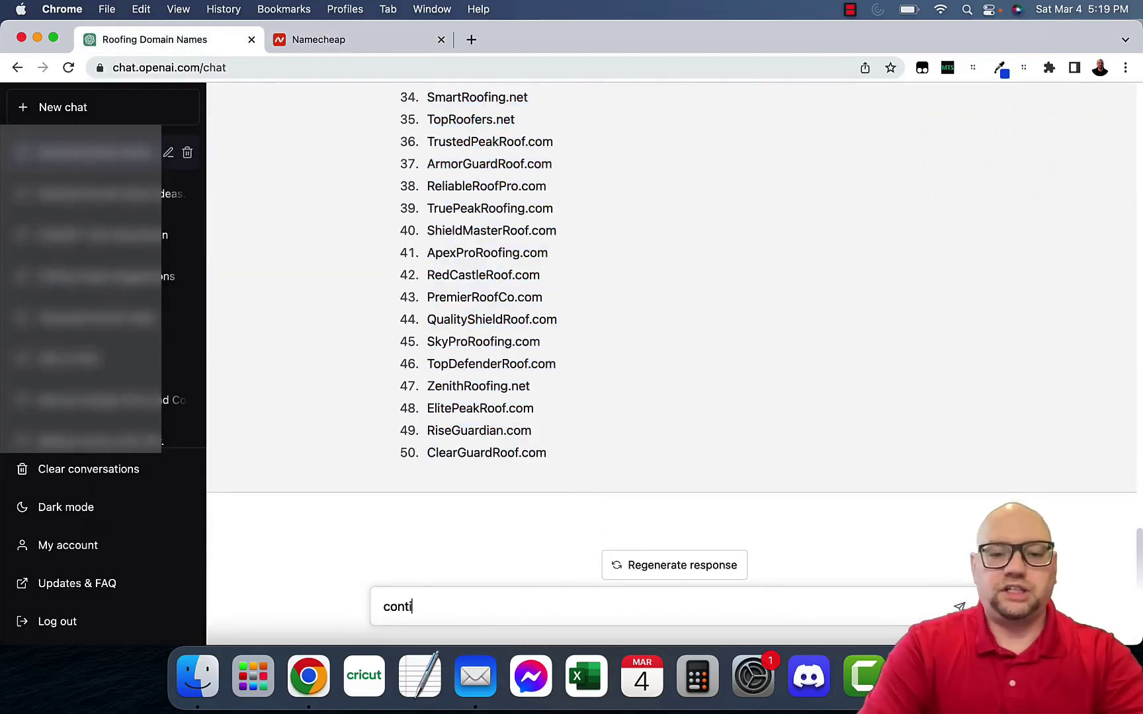
type("nue")
key("Return")
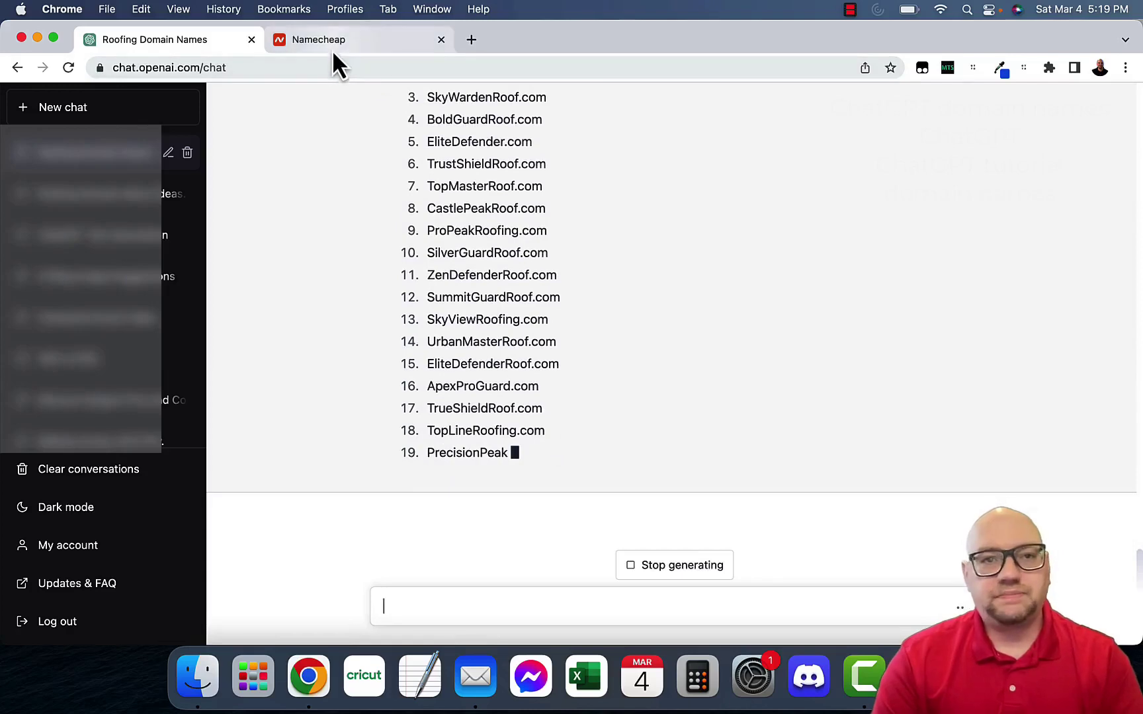
left_click(332, 46)
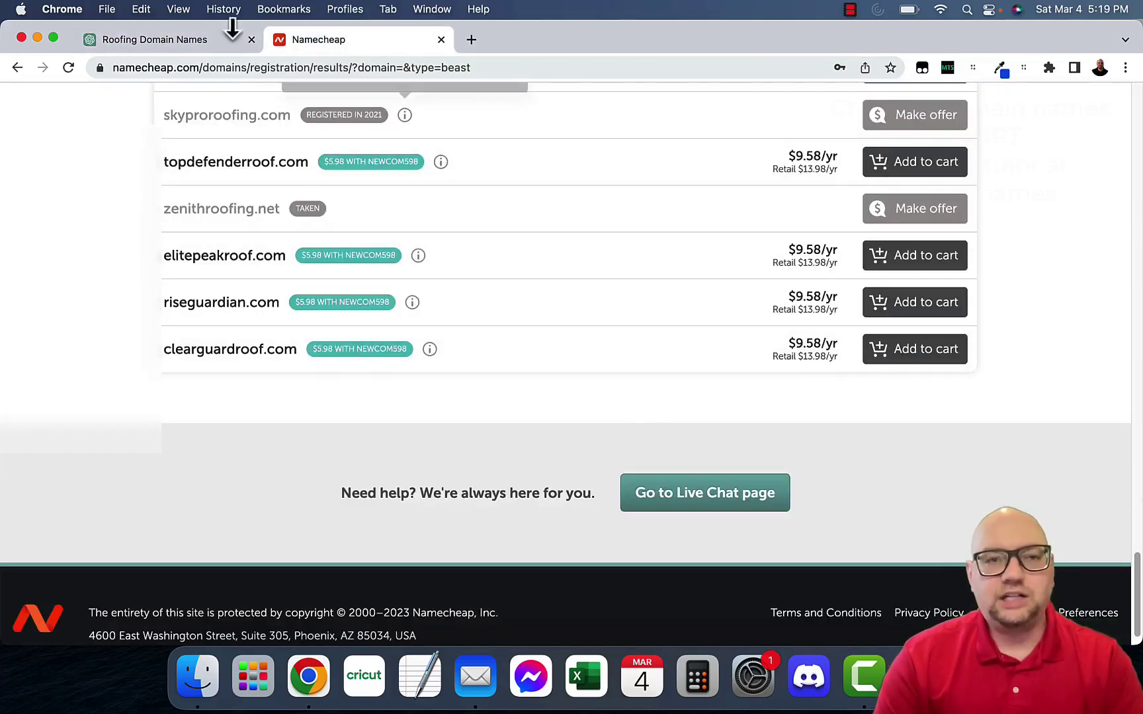
left_click(207, 45)
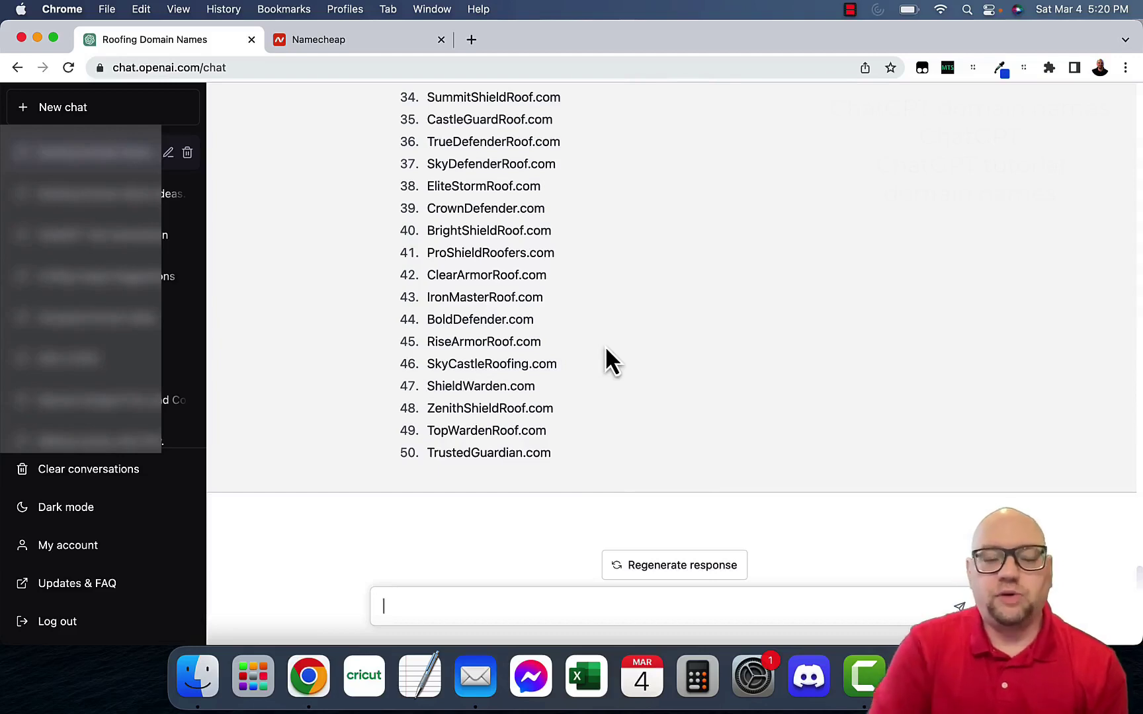
Go back to the Namecheap homepage, reopen an empty Beast Mode search and view the explanation of its Options settings.
left_click(310, 37)
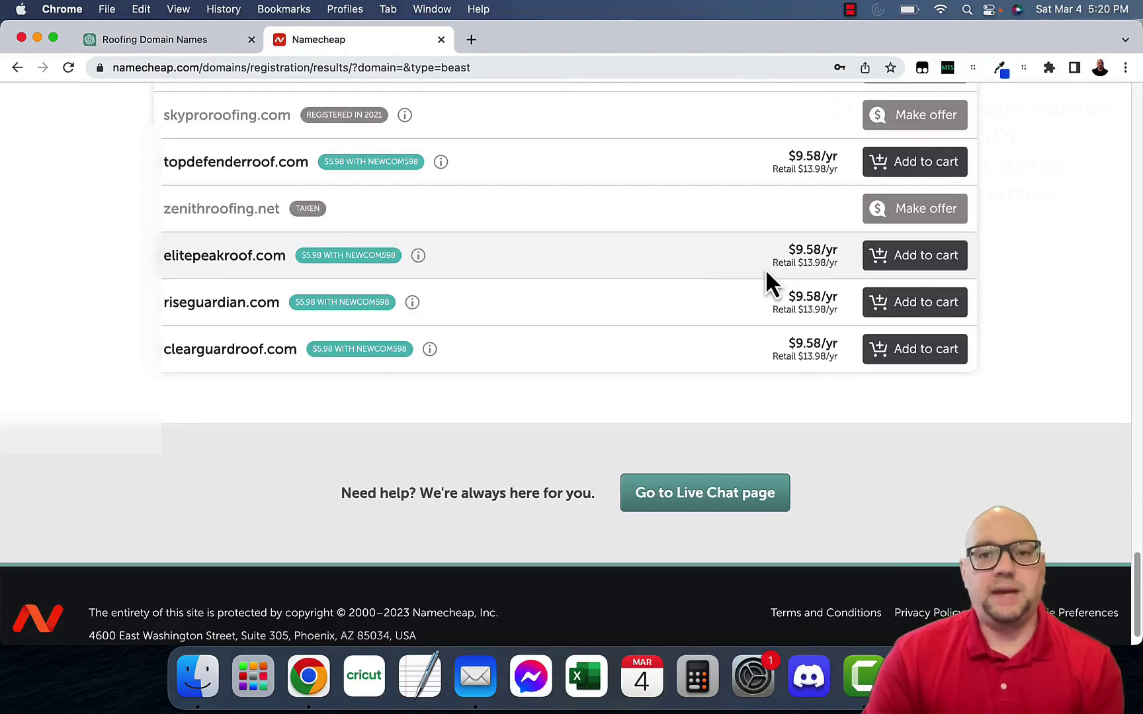
scroll(761, 271, "up", 20)
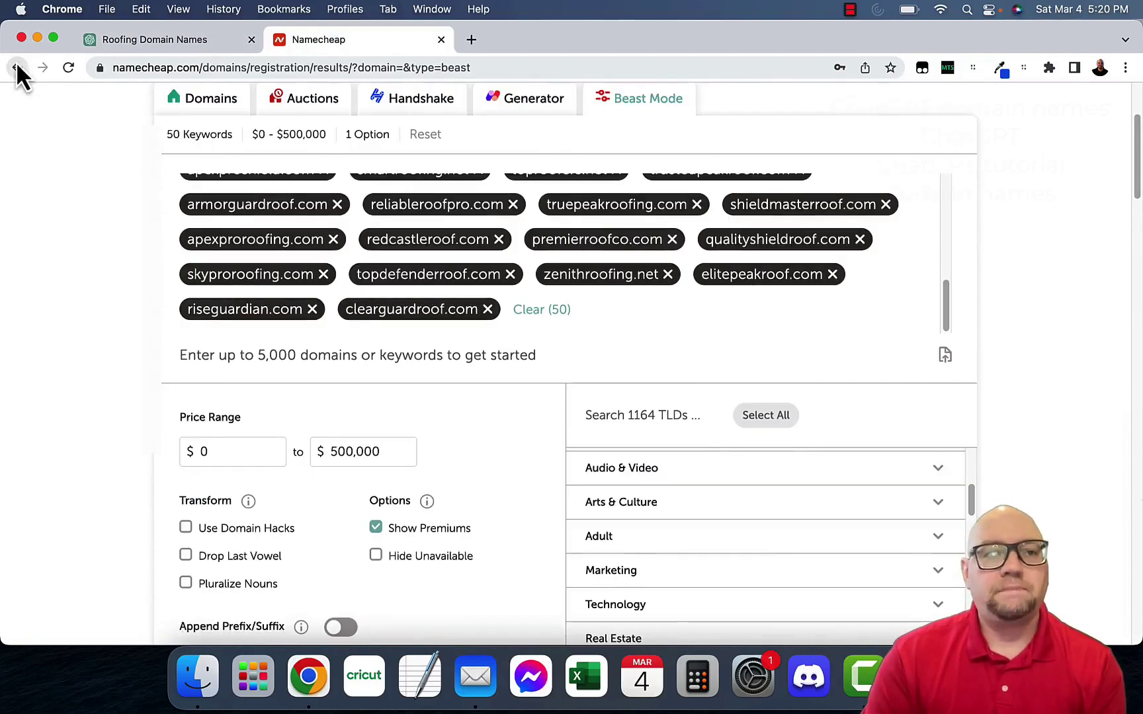
left_click(17, 67)
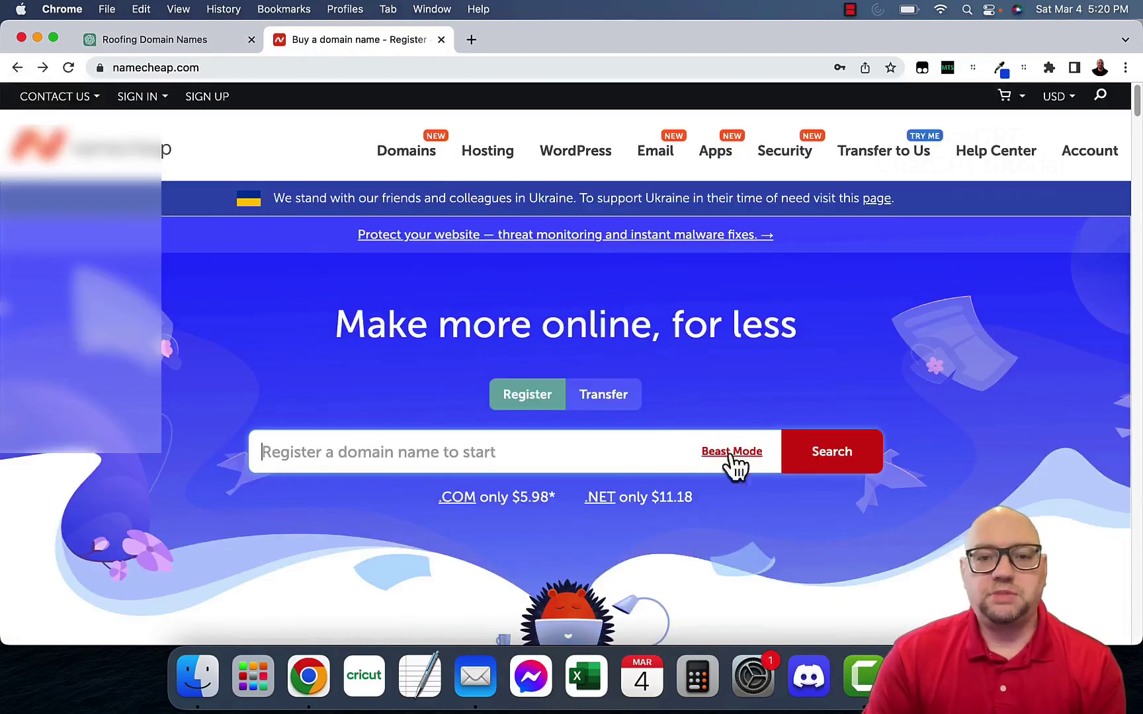
left_click(728, 457)
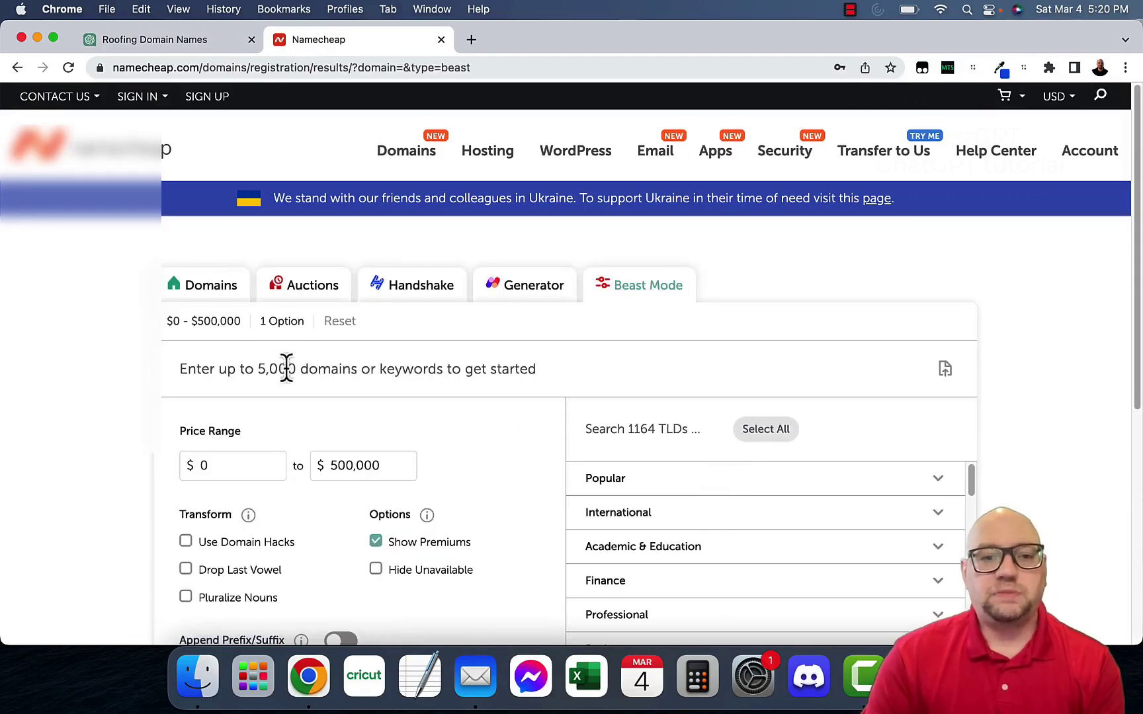
mouse_move(427, 514)
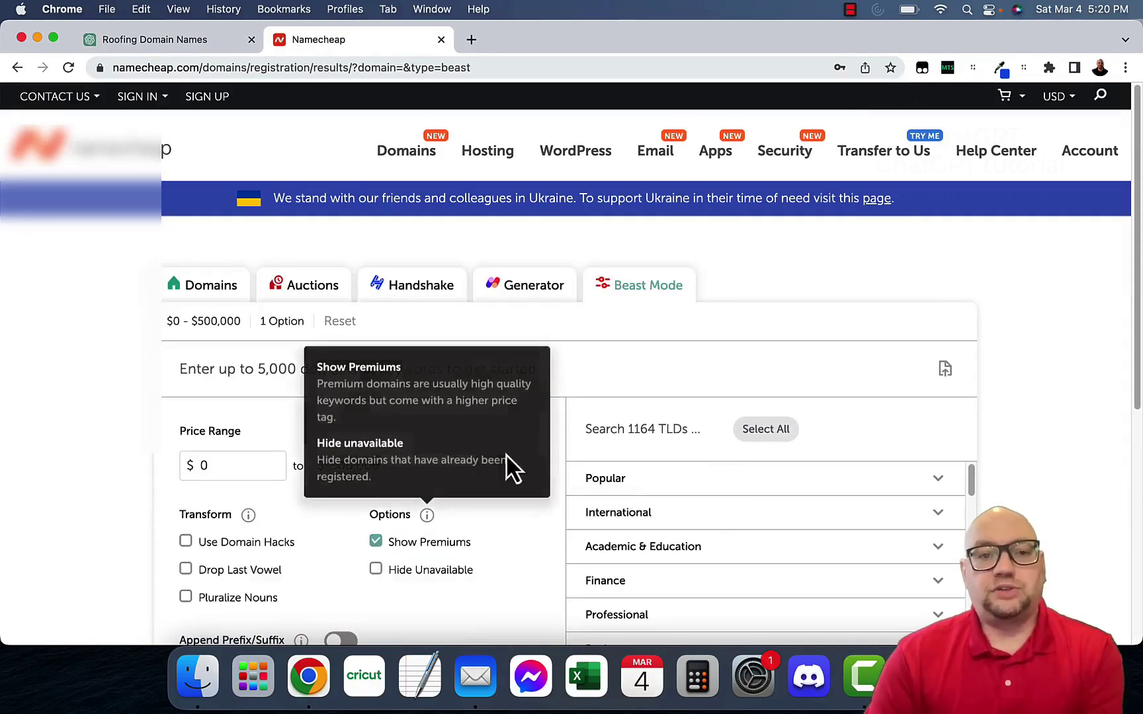
scroll(882, 415, "down", 1)
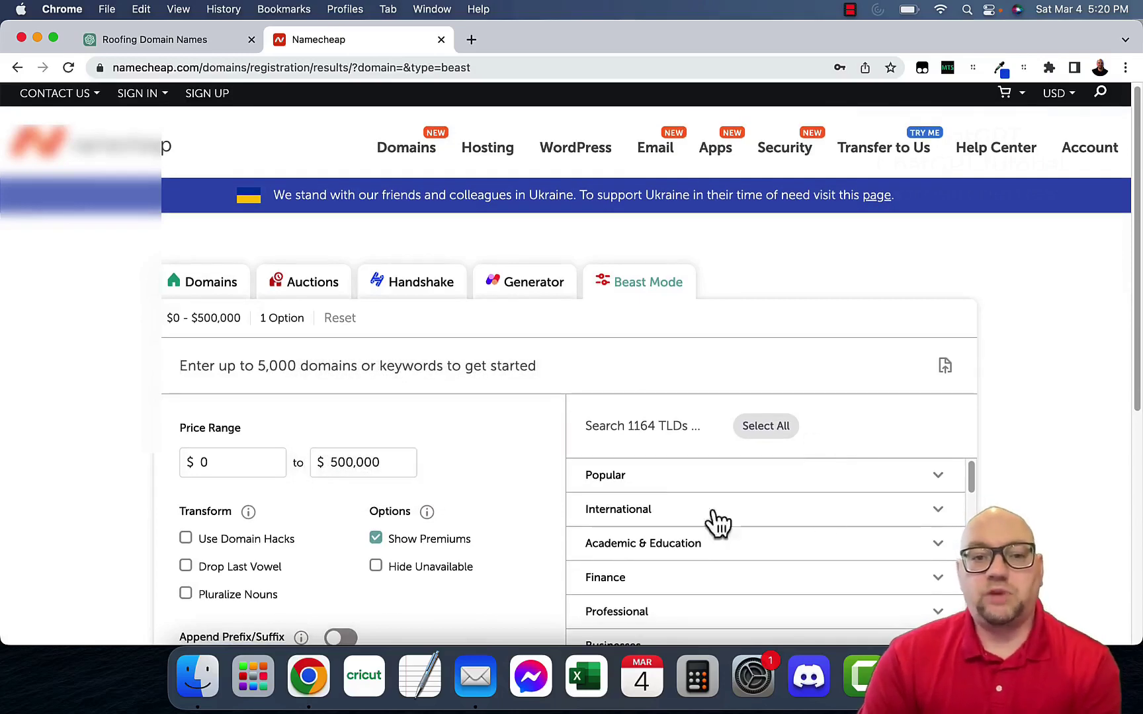